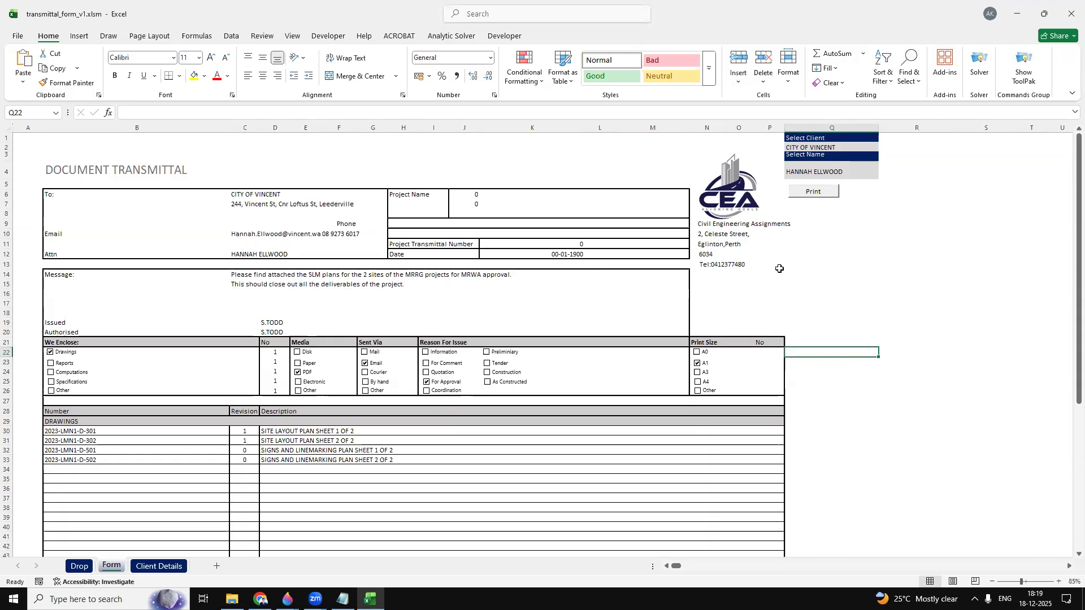
# Examine the record fields on the Client Details sheet, from client, name and address through project details, issued and authorised.
pyautogui.click(148, 566)
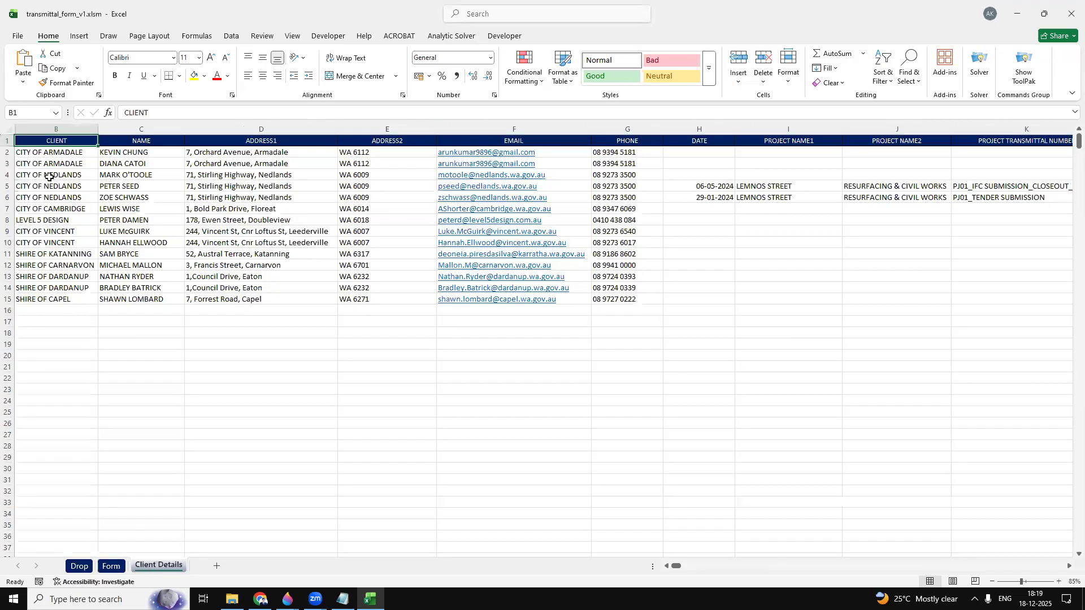
pyautogui.click(49, 153)
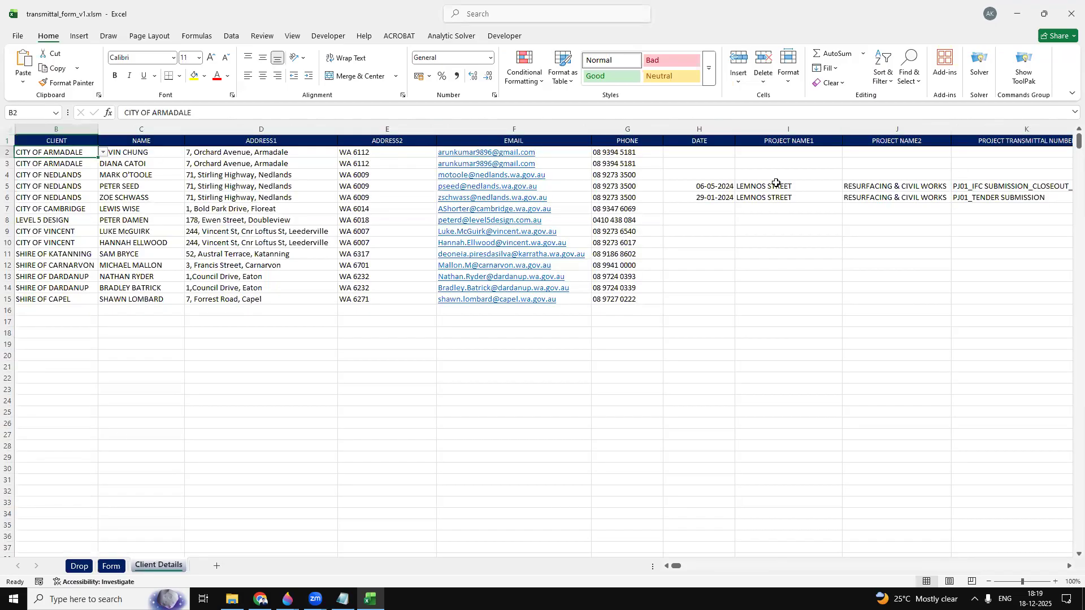
pyautogui.click(135, 154)
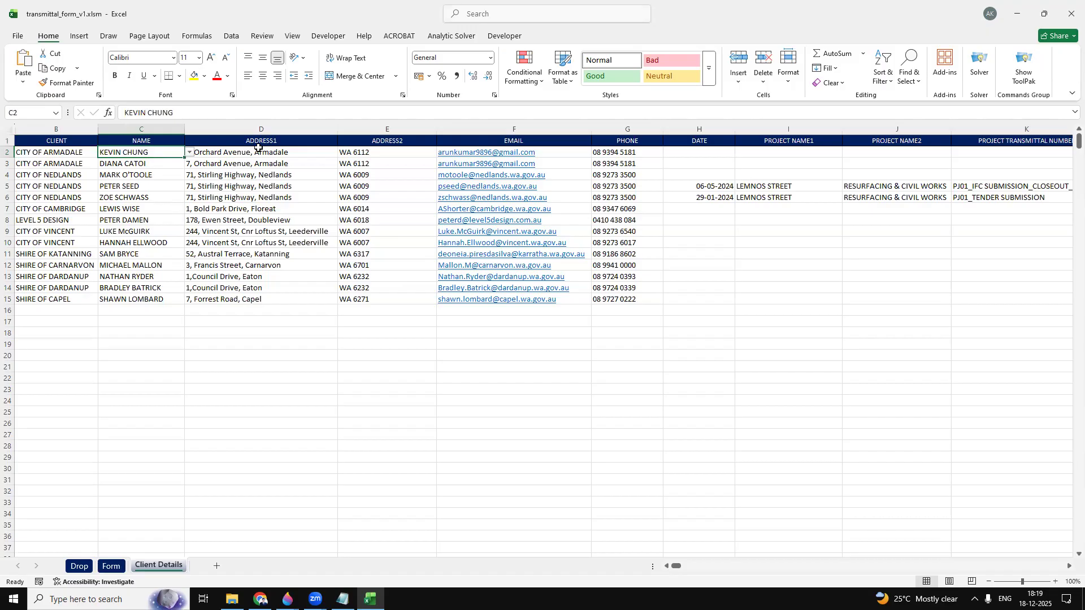
pyautogui.click(258, 149)
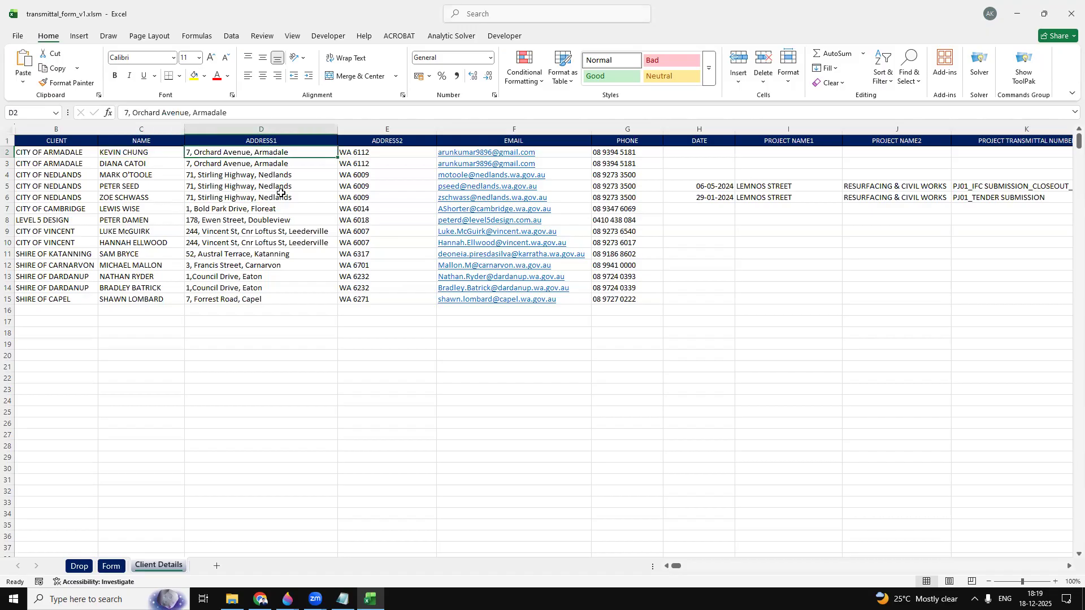
pyautogui.click(375, 148)
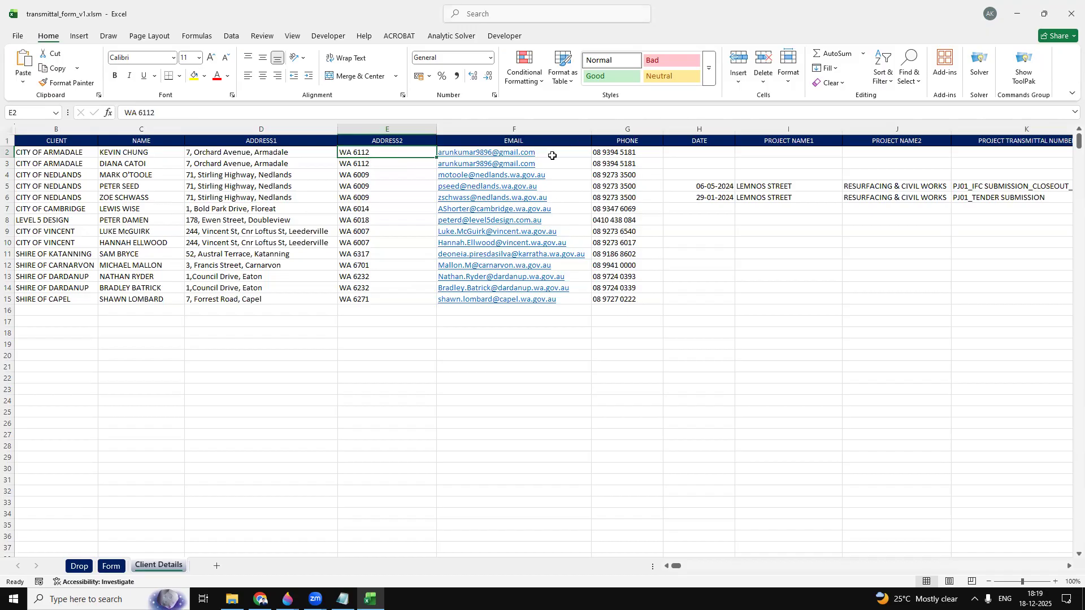
pyautogui.click(614, 154)
pyautogui.click(704, 151)
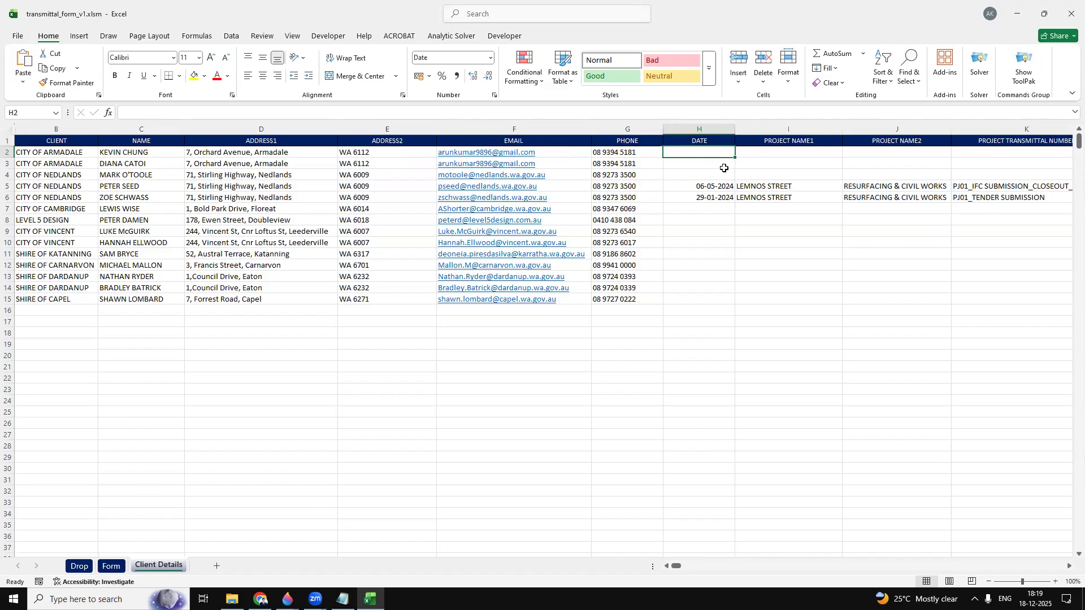
pyautogui.click(805, 151)
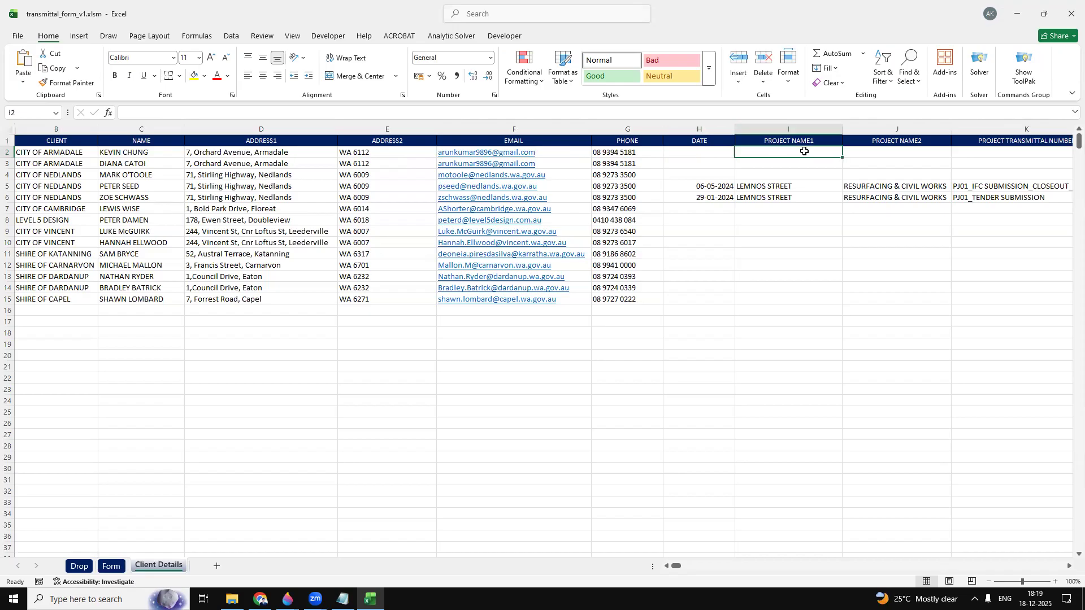
pyautogui.press('Right')
pyautogui.press('Right')
pyautogui.press('Right')
pyautogui.press('Right')
pyautogui.press('Right')
pyautogui.press('Left')
pyautogui.press('Left')
pyautogui.press('Left')
pyautogui.press('Left')
pyautogui.press('Left')
pyautogui.press('Left')
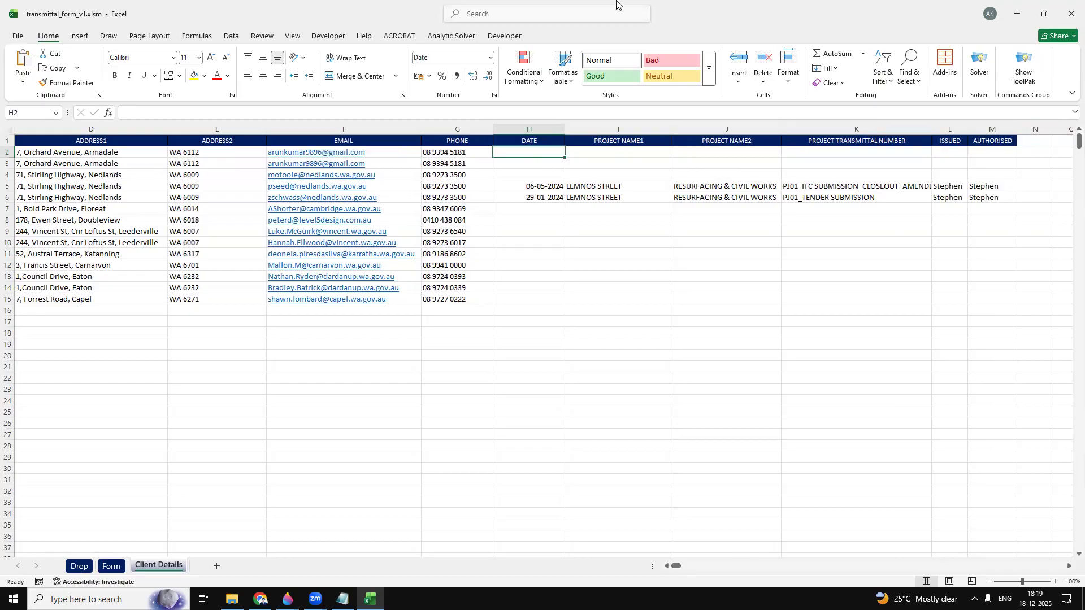
# Select CITY OF VINCENT as the client on the Form sheet and inspect the recipient name and address cells.
pyautogui.click(103, 566)
pyautogui.click(138, 565)
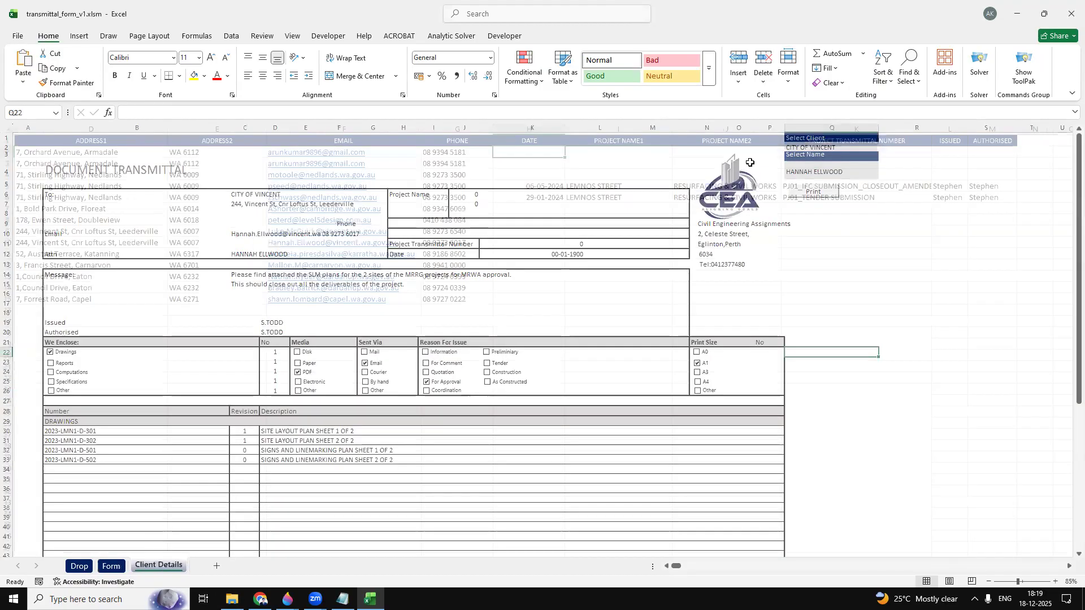
pyautogui.click(111, 566)
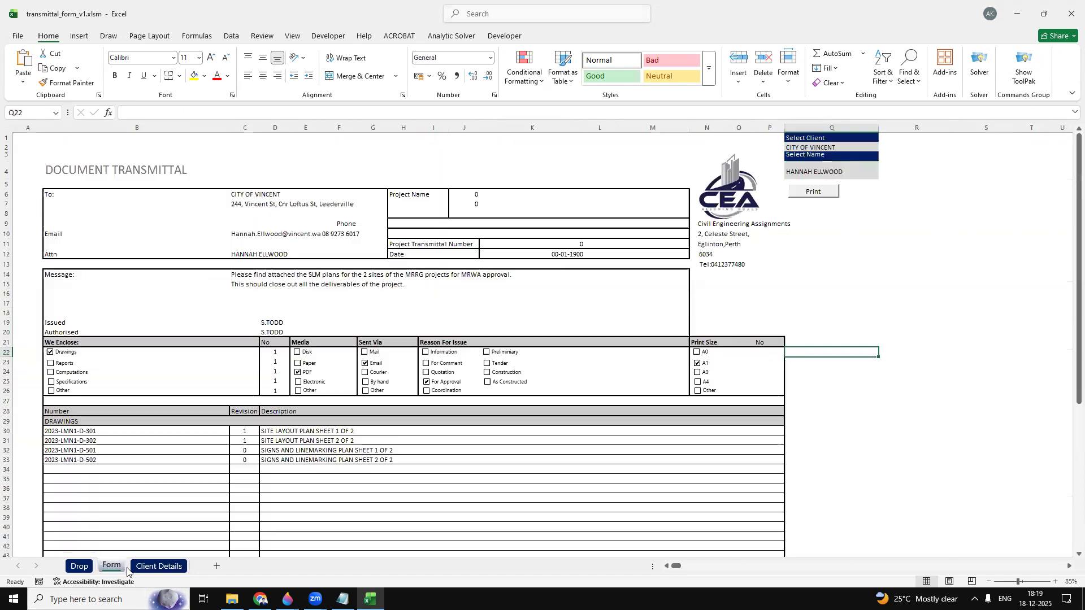
pyautogui.click(835, 148)
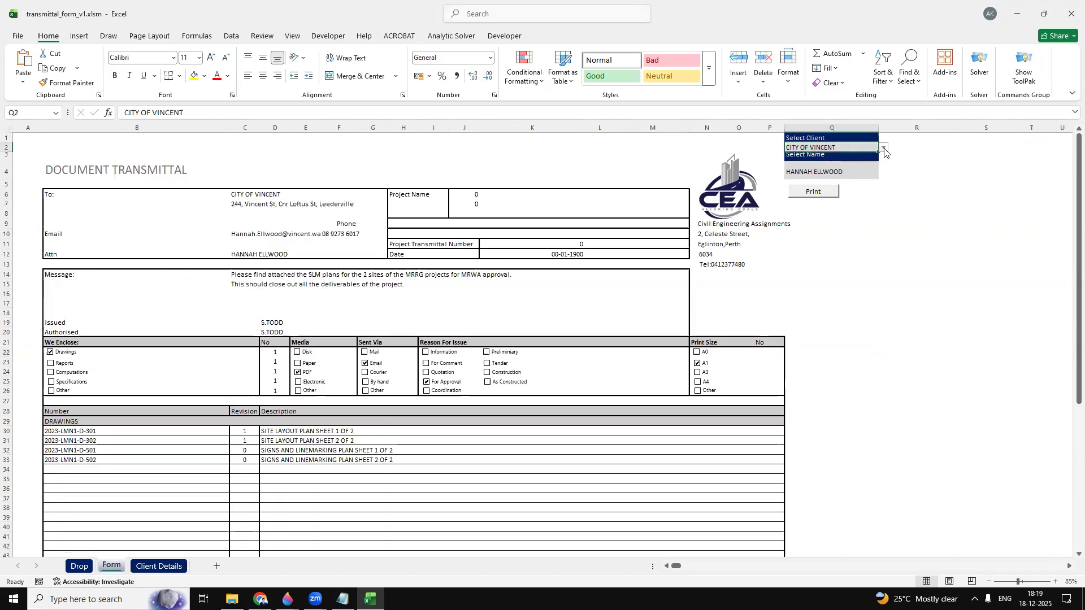
pyautogui.click(885, 149)
pyautogui.click(860, 158)
pyautogui.click(251, 196)
pyautogui.click(249, 205)
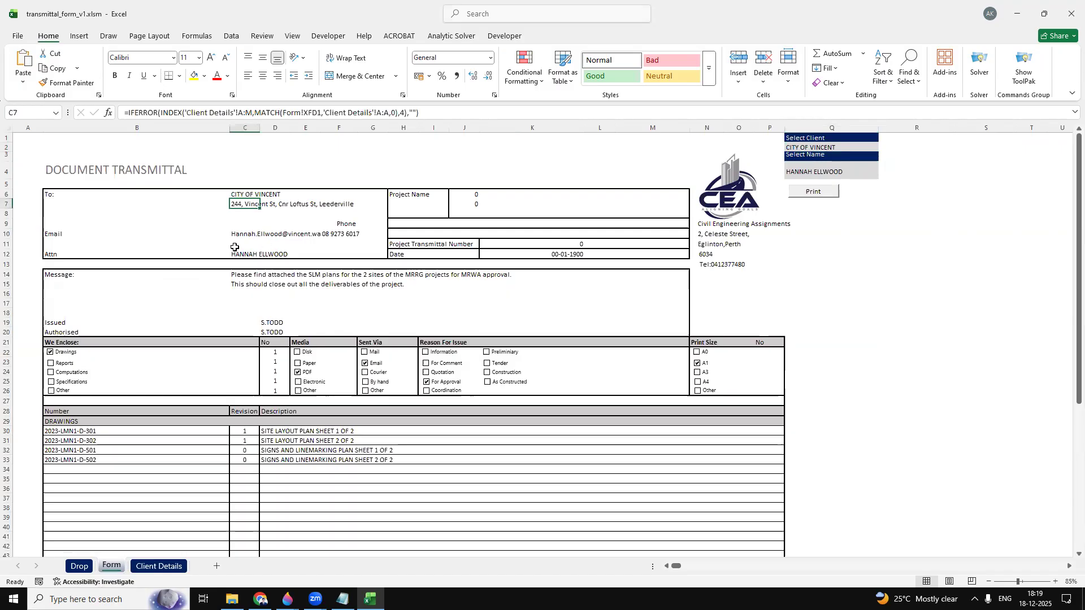
# Switch the transmittal form's client to LEVEL 5 DESIGN.
pyautogui.click(798, 139)
pyautogui.click(853, 148)
pyautogui.click(884, 148)
pyautogui.click(856, 161)
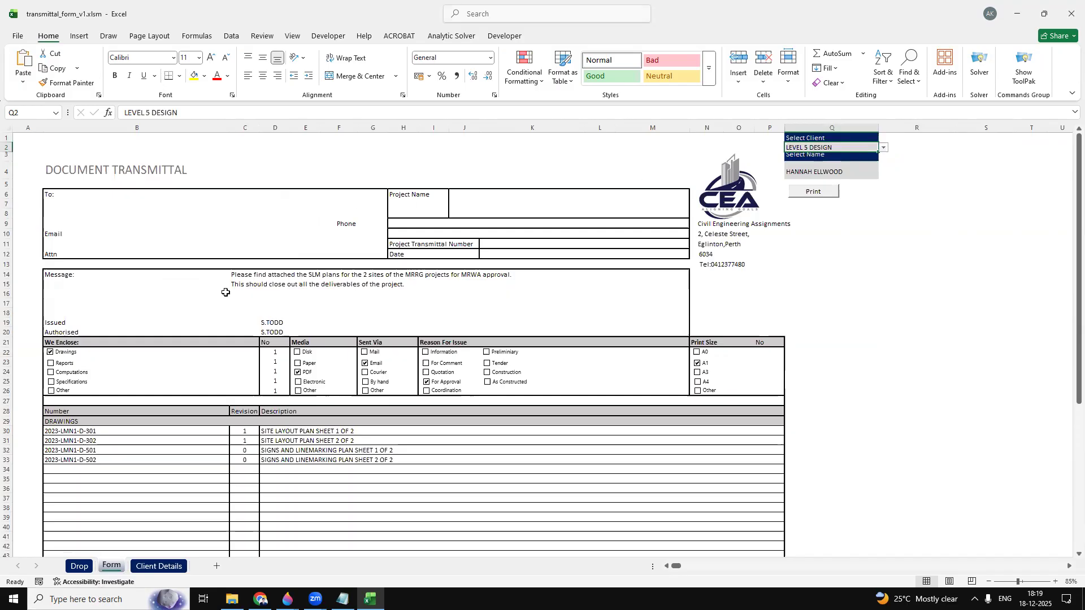
# Set the transmittal form's client back to CITY OF VINCENT.
pyautogui.hotkey('alt', 'Down')
pyautogui.click(841, 157)
pyautogui.click(885, 149)
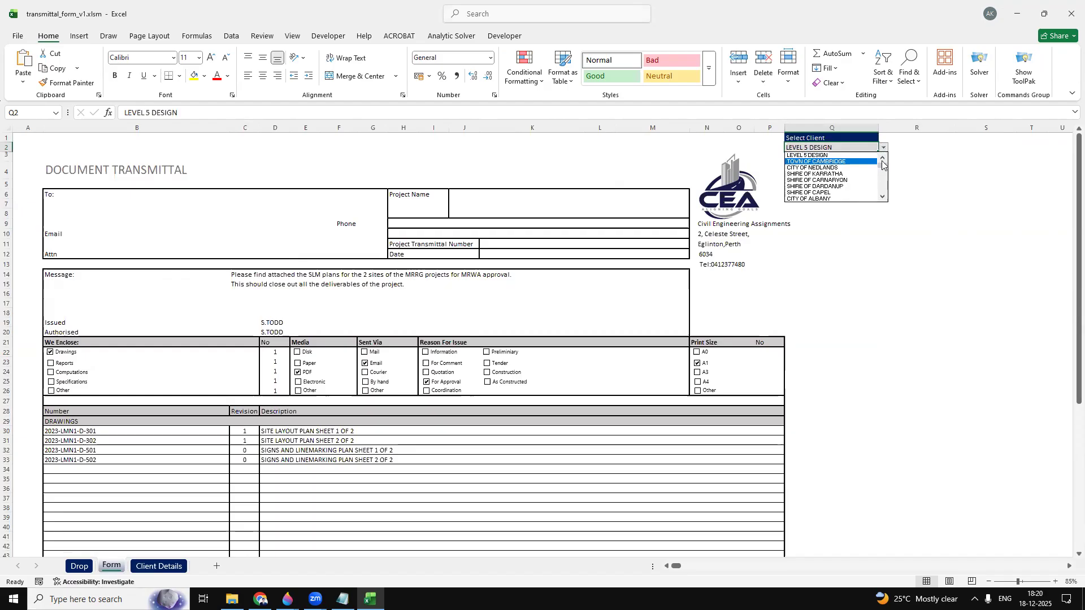
pyautogui.scroll(1, 884, 164)
pyautogui.click(839, 162)
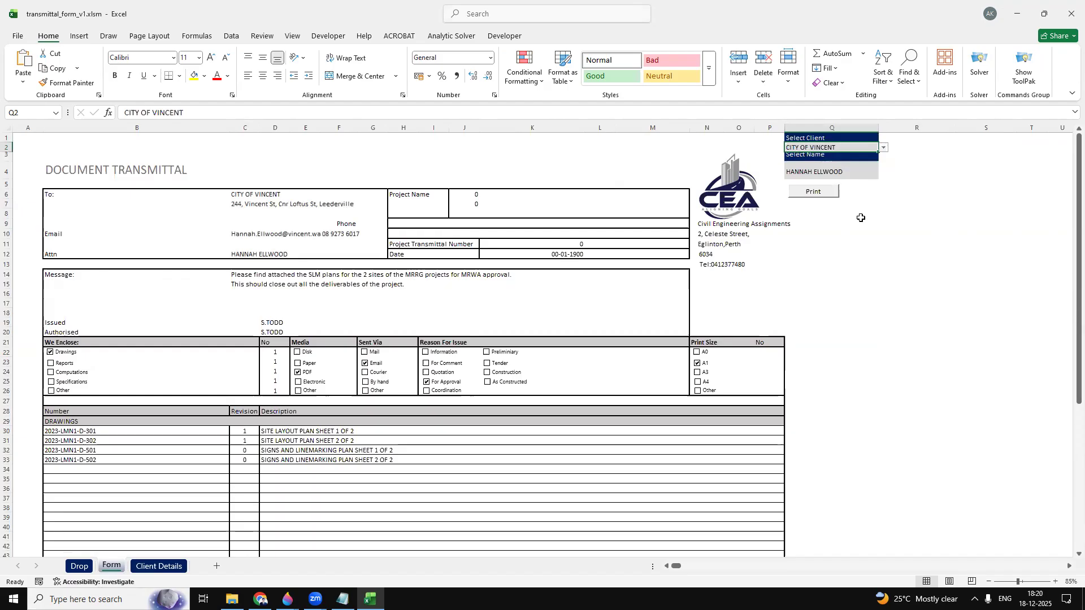
pyautogui.click(880, 243)
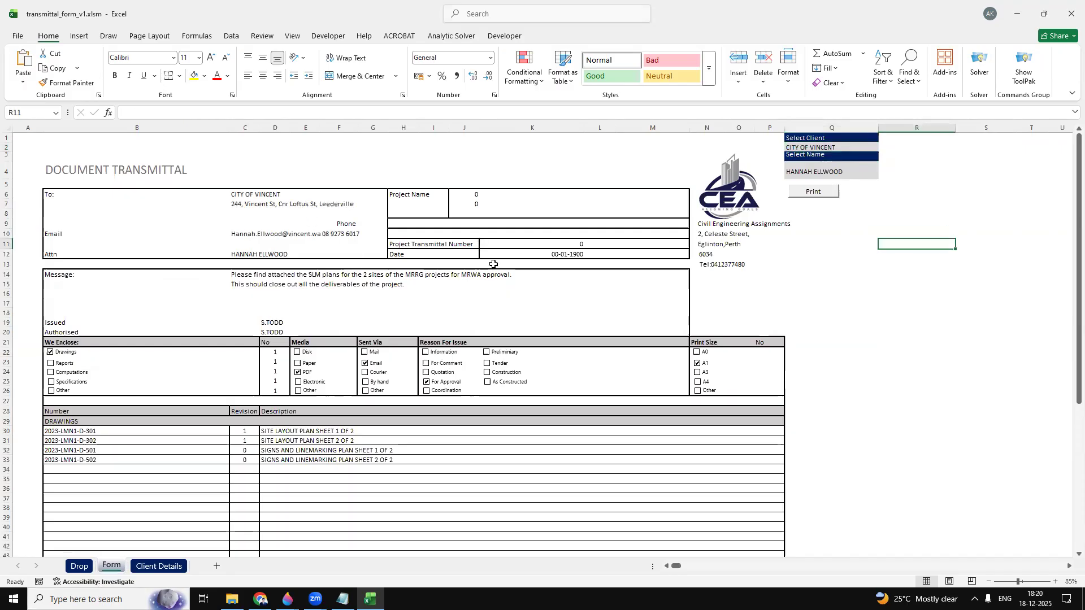
# Copy the two LEMNOS STREET project entries, from date through authorised, in H5:M6 of the Client Details sheet.
pyautogui.click(477, 196)
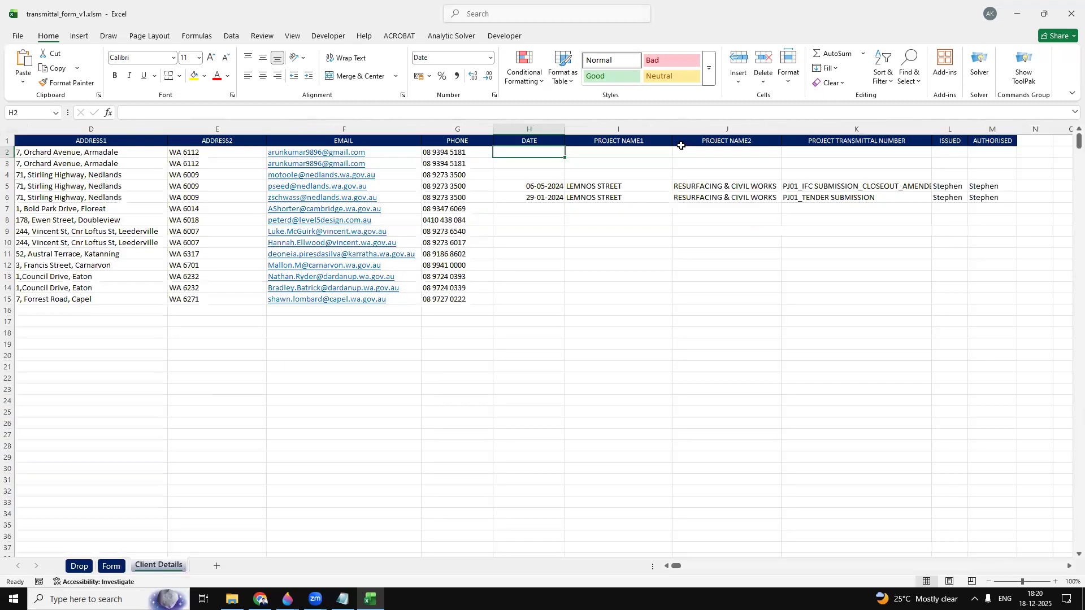
pyautogui.press('Down')
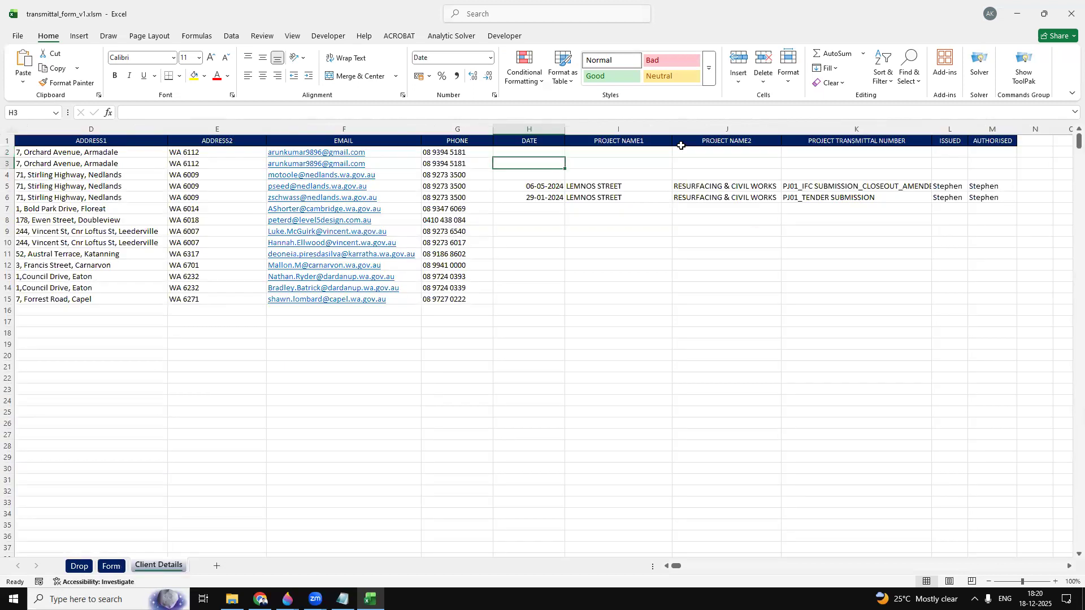
pyautogui.press('Down')
pyautogui.press('Down')
pyautogui.press('Down')
pyautogui.press('Up')
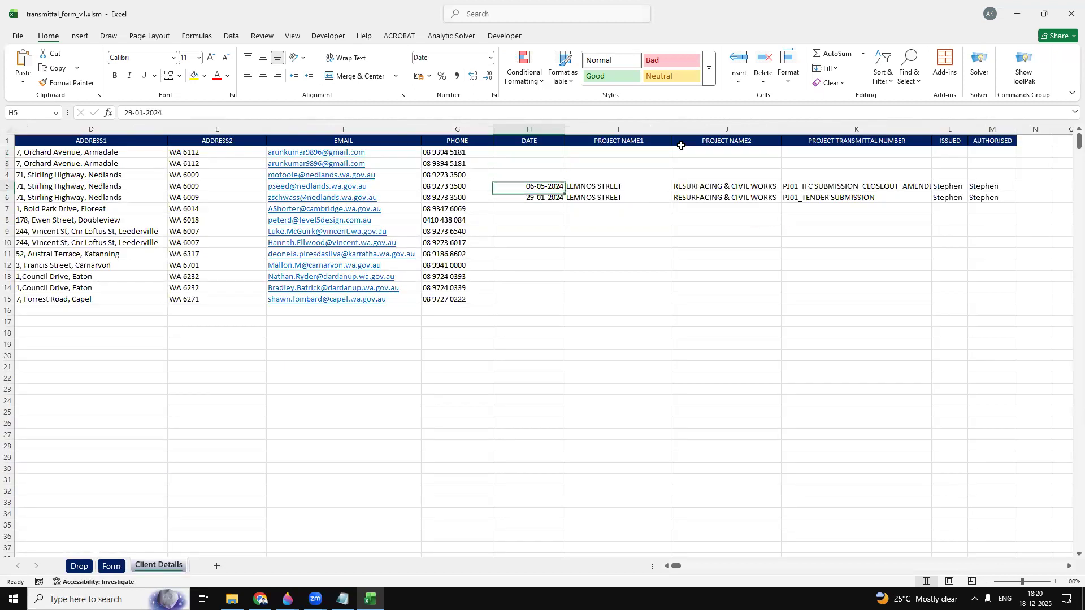
pyautogui.hotkey('shift', 'Right')
pyautogui.hotkey('shift', 'Right')
pyautogui.hotkey('shift', 'Right')
pyautogui.hotkey('shift', 'Right')
pyautogui.hotkey('shift', 'Right')
pyautogui.hotkey('shift', 'Down')
pyautogui.hotkey('ctrl', 'c')
# Paste the copied project entries into the two CITY OF VINCENT rows, starting at cell H9.
pyautogui.press('Left')
pyautogui.press('Left')
pyautogui.press('Left')
pyautogui.press('Left')
pyautogui.press('Left')
pyautogui.press('Left')
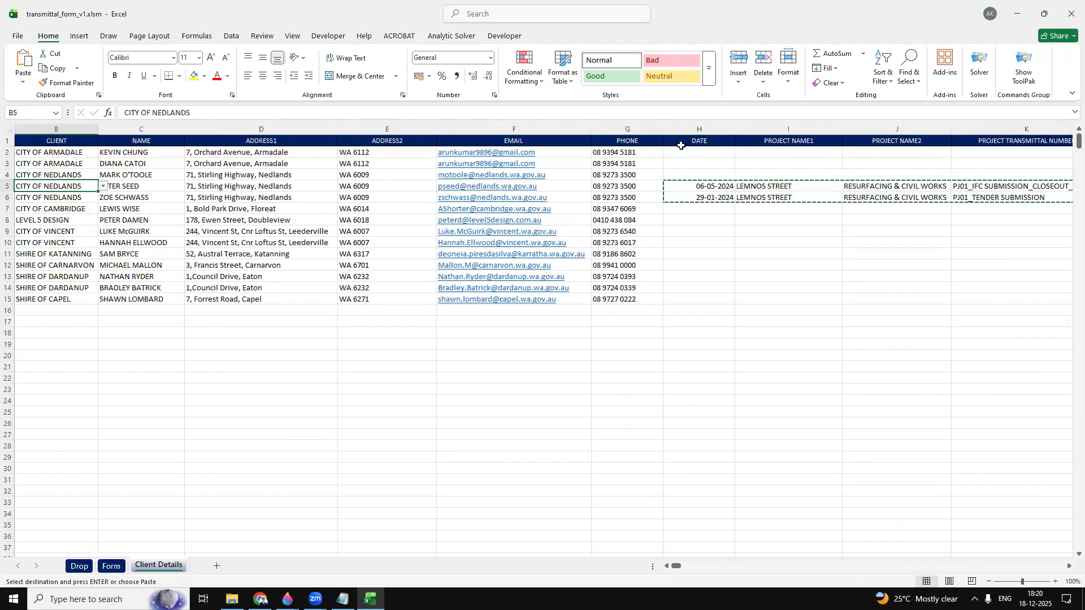
pyautogui.press('Down')
pyautogui.press('Down')
pyautogui.press('Down')
pyautogui.press('Down')
pyautogui.press('Right')
pyautogui.press('Right')
pyautogui.press('Right')
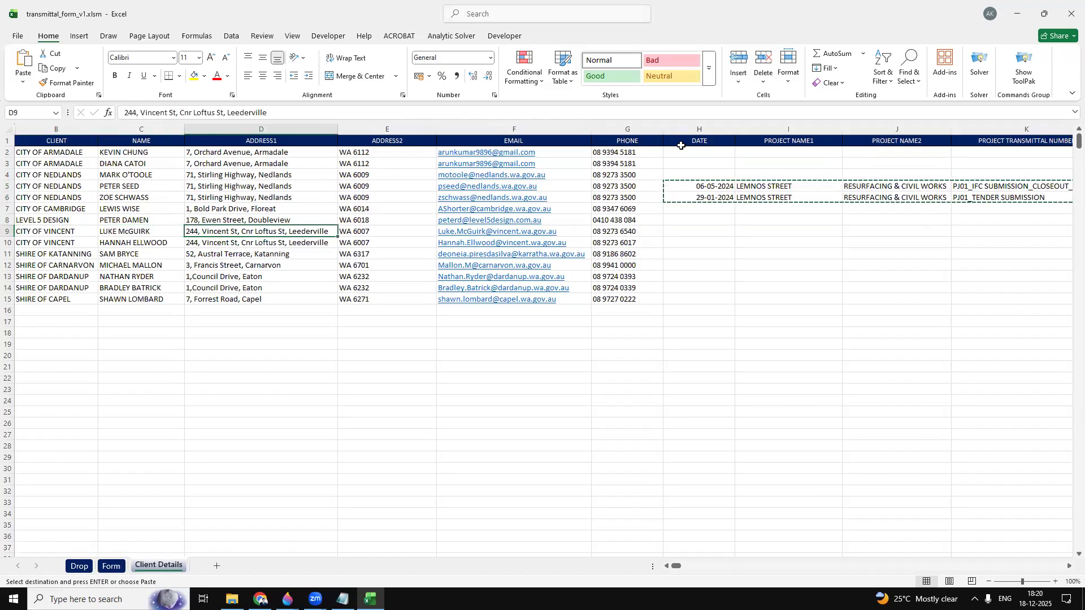
pyautogui.press('Right')
pyautogui.press('Right')
pyautogui.press('Right')
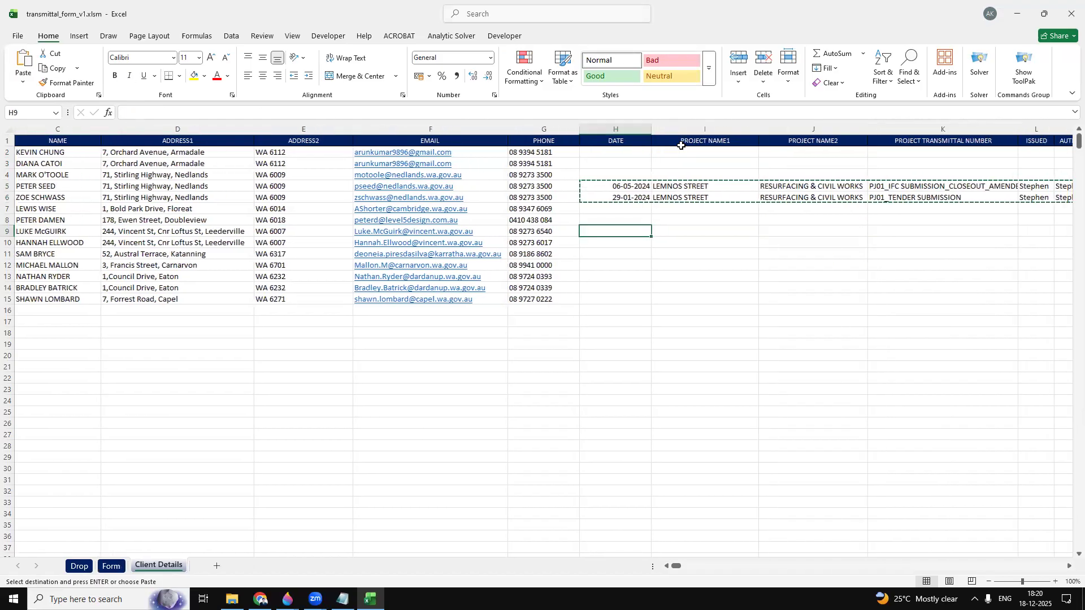
pyautogui.hotkey('ctrl', 'v')
pyautogui.press('Escape')
pyautogui.press('Left')
pyautogui.press('Left')
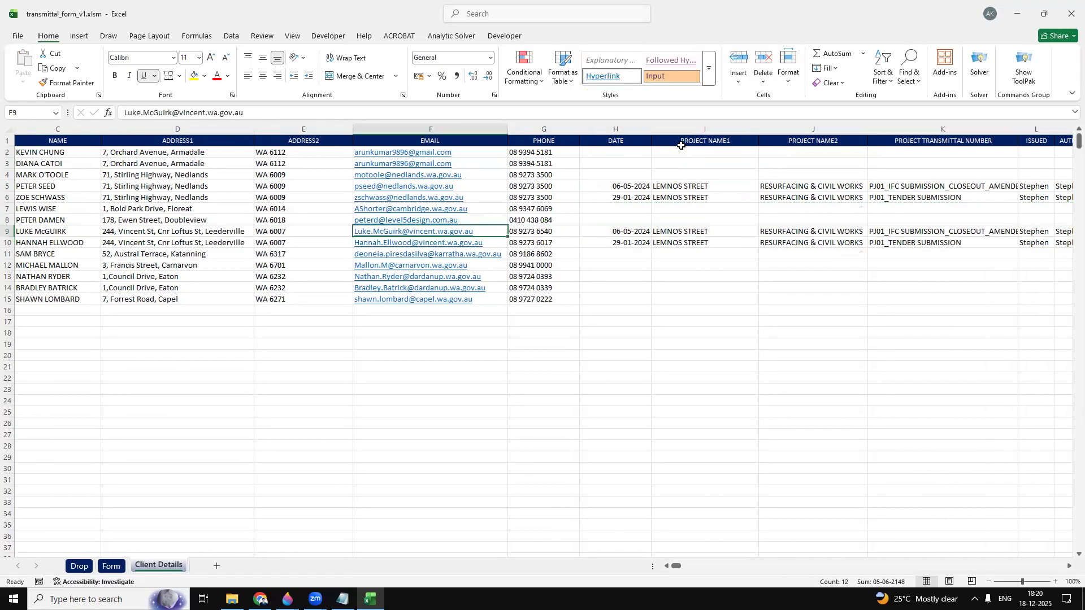
# Check the project name, transmittal number and date fields on the Form sheet and view the client choices.
pyautogui.click(79, 566)
pyautogui.click(111, 566)
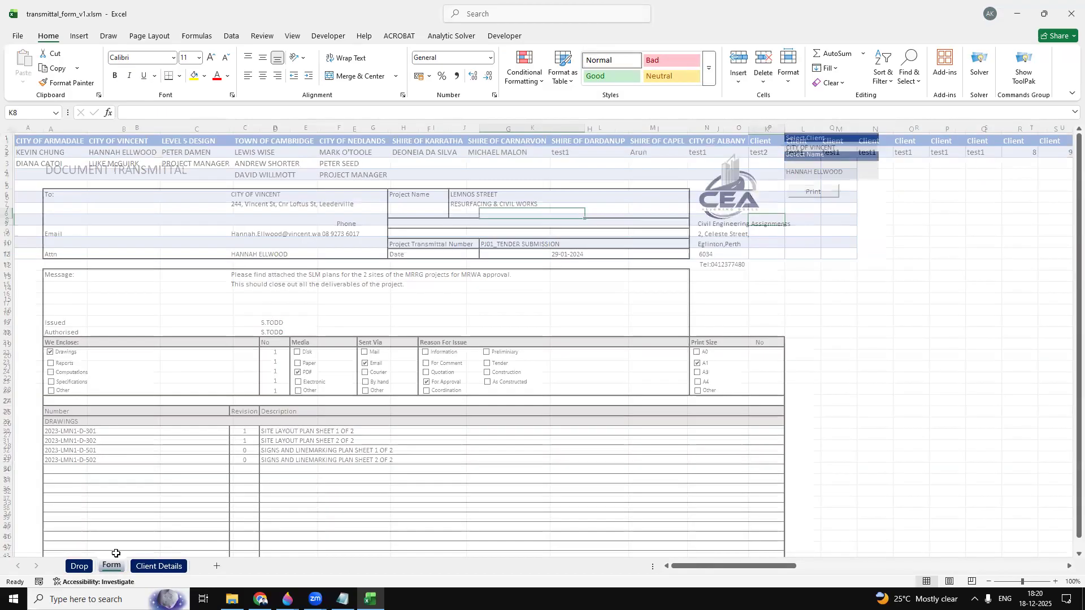
pyautogui.click(849, 264)
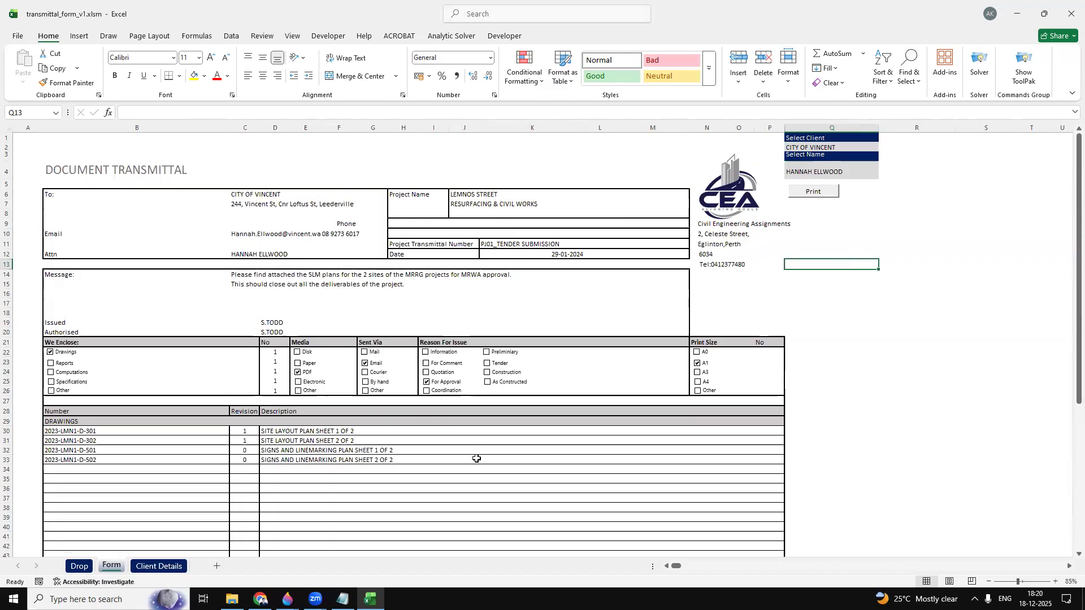
pyautogui.click(848, 148)
pyautogui.click(885, 148)
pyautogui.click(924, 162)
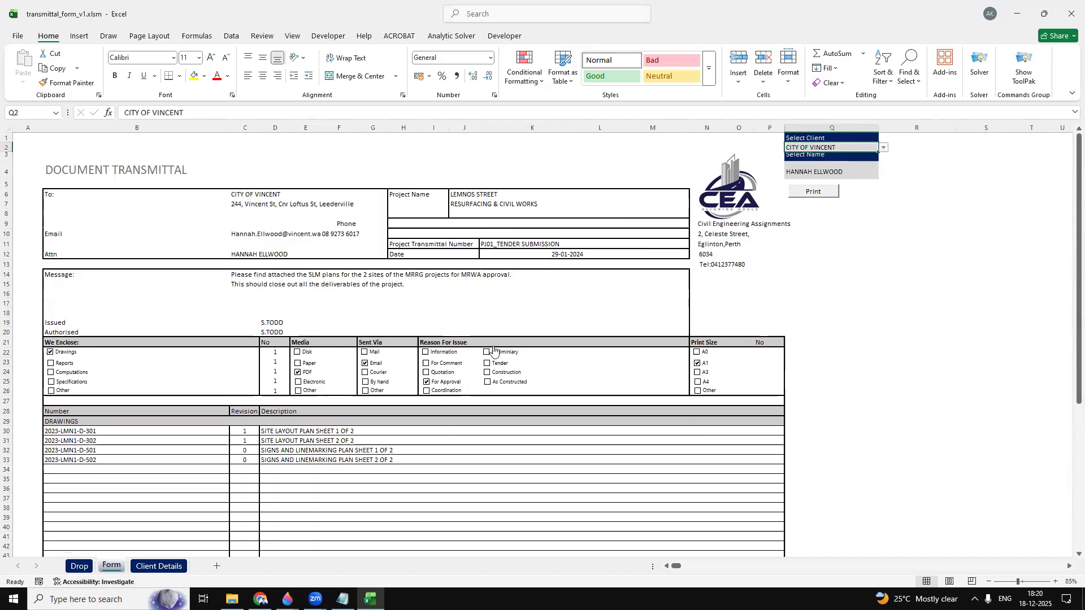
# Try the Paper option under Media, and restore PDF as the selected media.
pyautogui.scroll(-2, 297, 295)
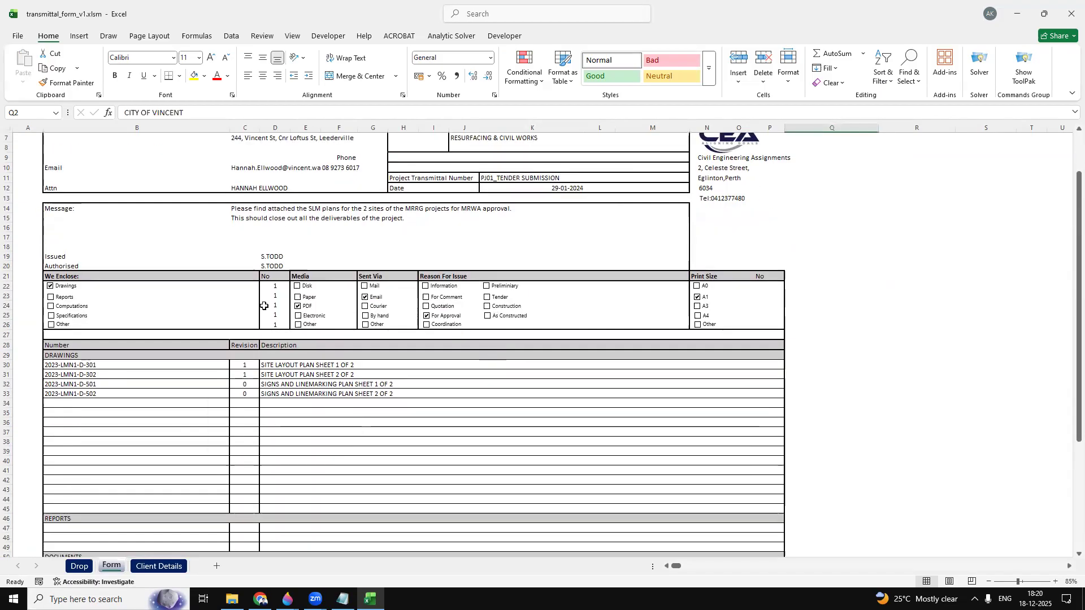
pyautogui.click(299, 287)
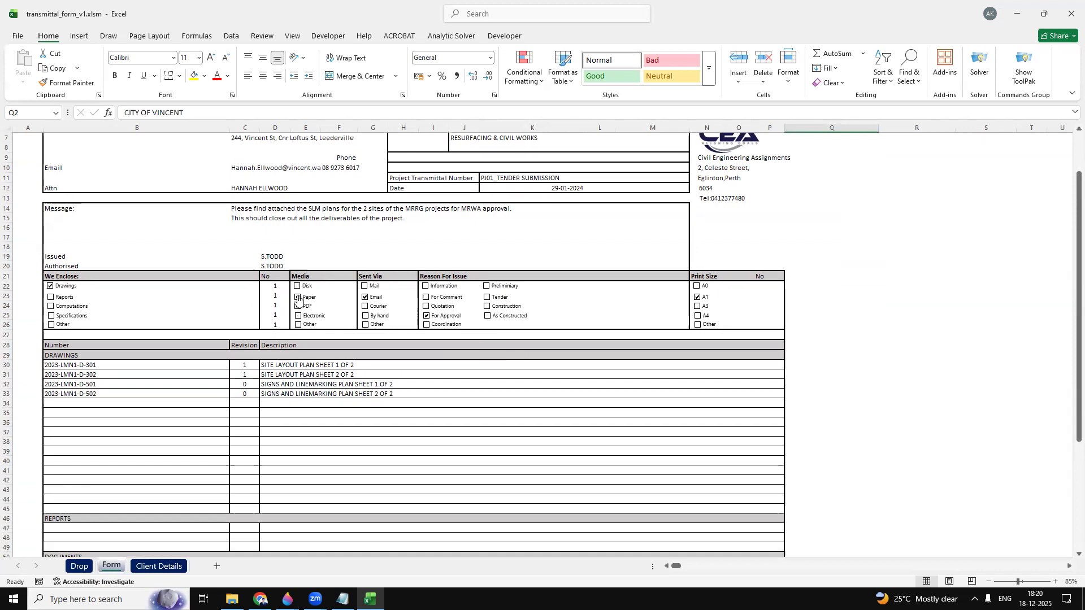
pyautogui.click(297, 306)
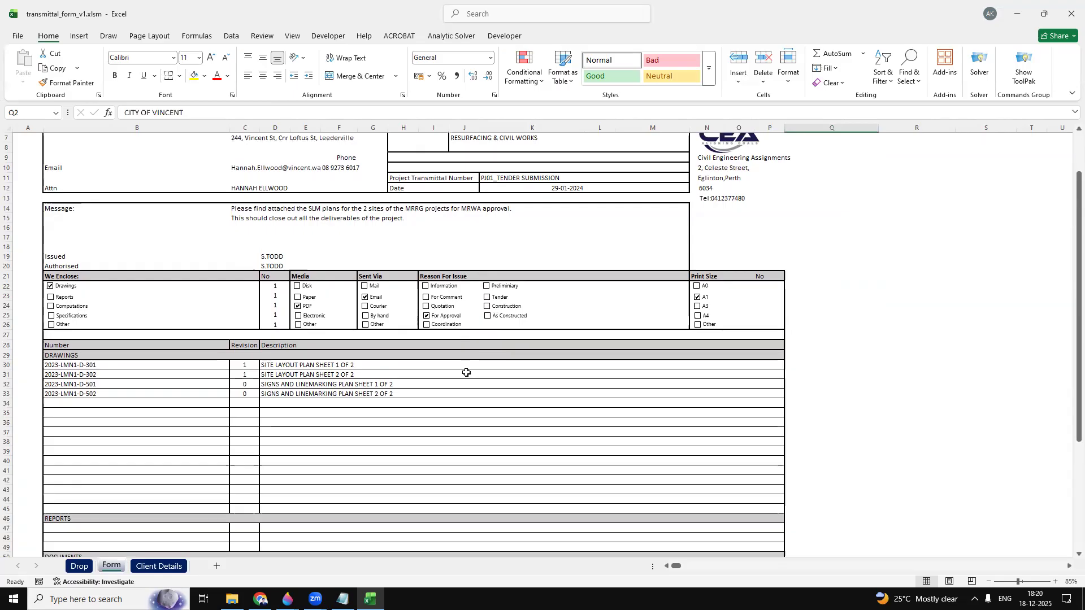
pyautogui.scroll(2, 466, 373)
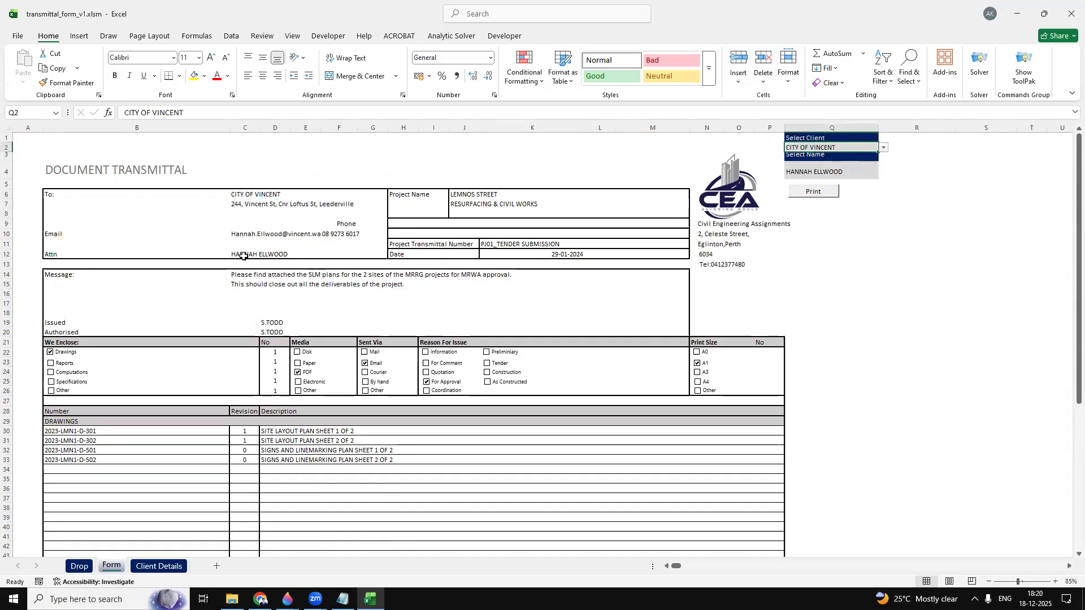
# Inspect the form's message lines, the authorised entry and the blank rows of the drawings list.
pyautogui.click(251, 277)
pyautogui.click(249, 285)
pyautogui.click(251, 274)
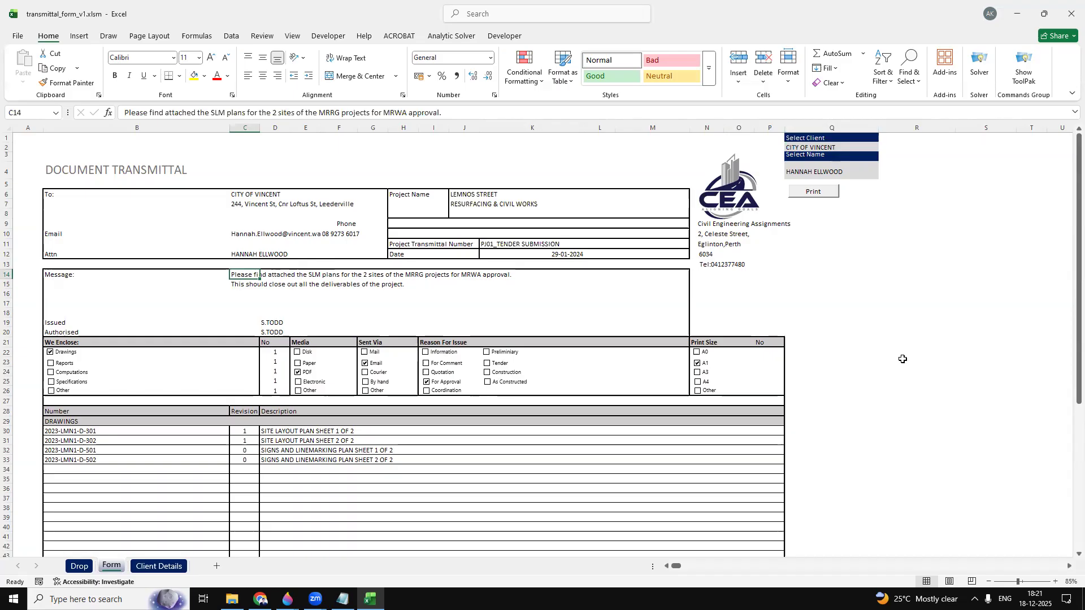
pyautogui.click(278, 332)
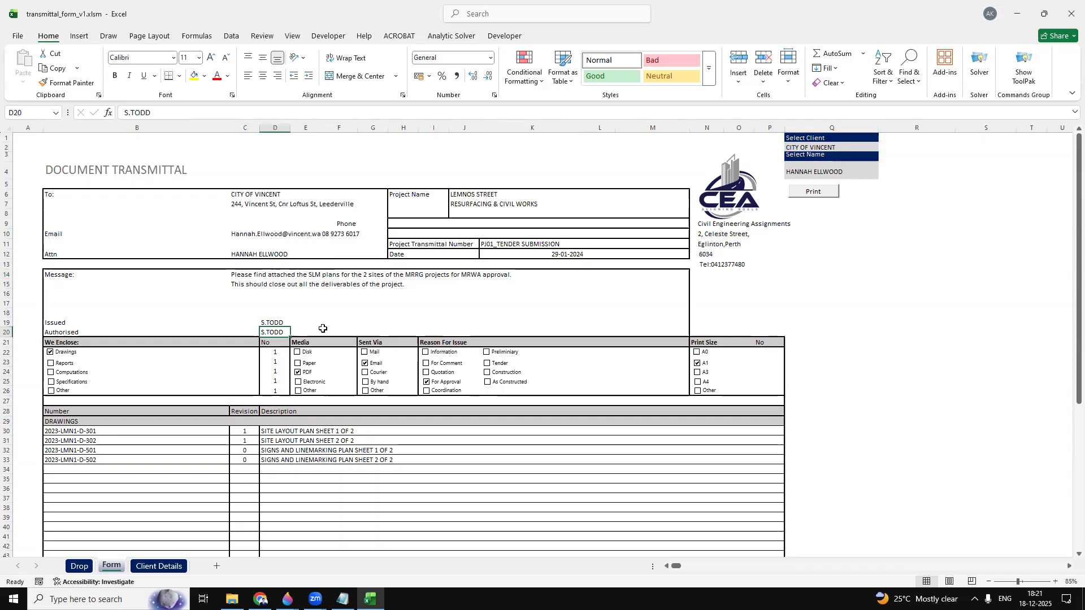
pyautogui.click(396, 481)
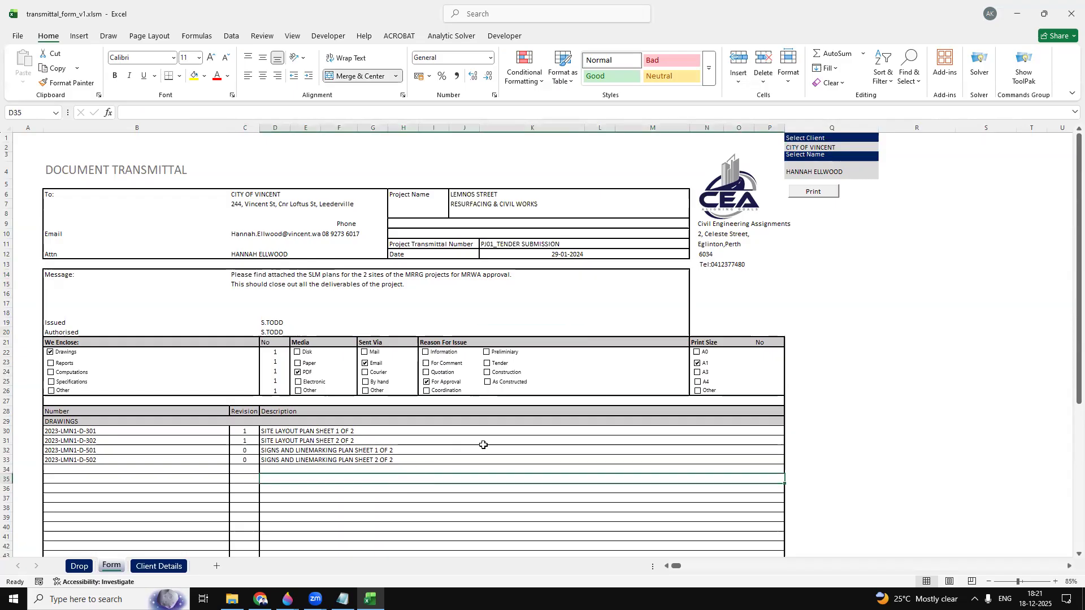
# Change the form's print size selection to A4 only, clearing A1.
pyautogui.click(698, 363)
pyautogui.click(696, 385)
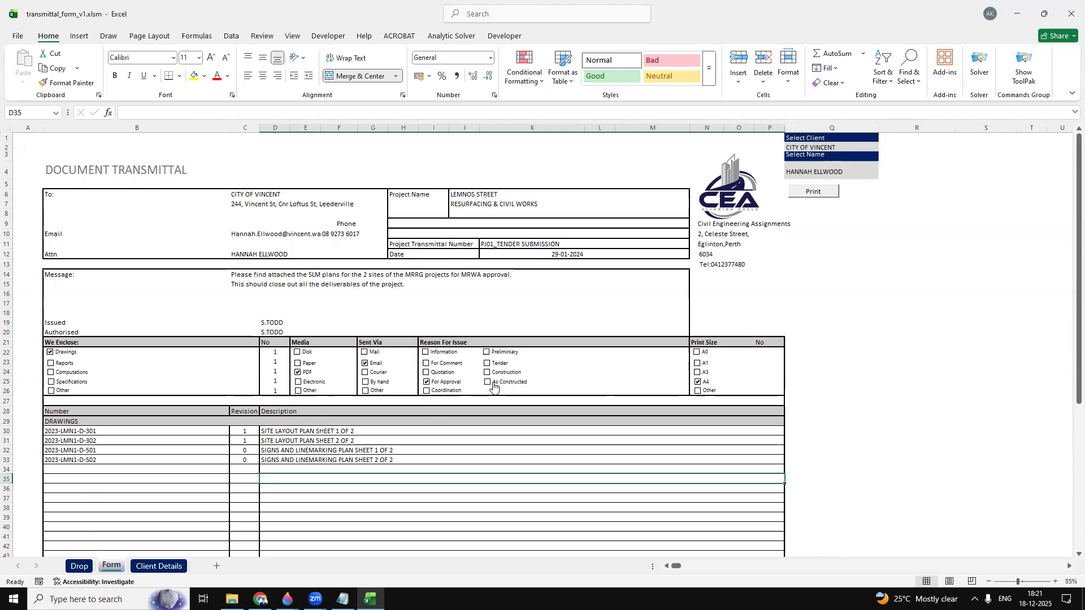
# Examine the drawing numbers and the description of the first sheet in the drawings list.
pyautogui.scroll(-2, 498, 390)
pyautogui.click(92, 375)
pyautogui.click(93, 364)
pyautogui.click(300, 368)
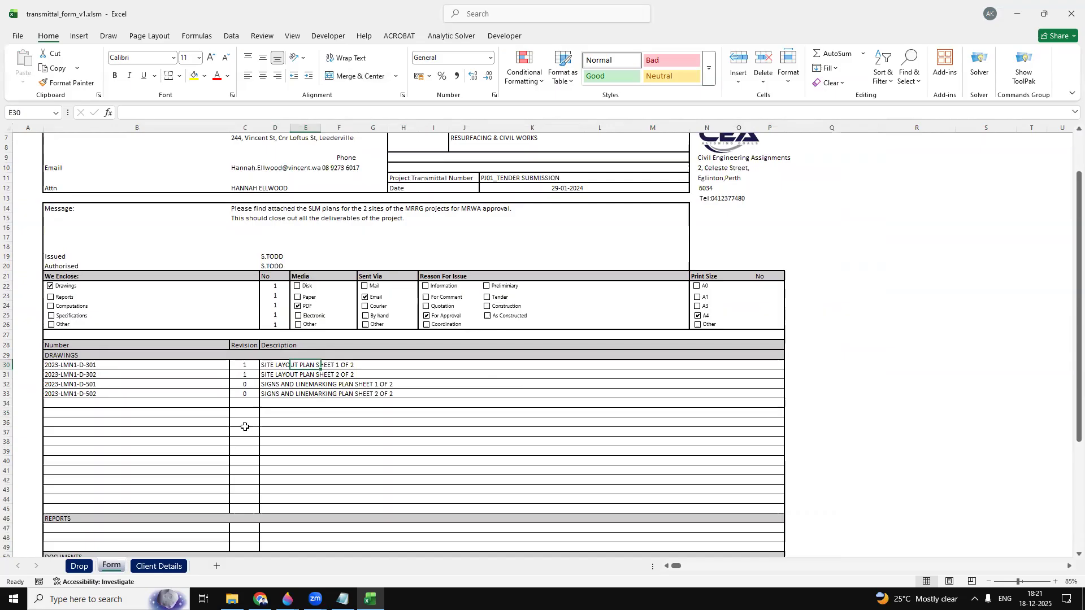
# Examine the form's Reports and Documents sections and the incoming check options below them.
pyautogui.scroll(-2, 274, 422)
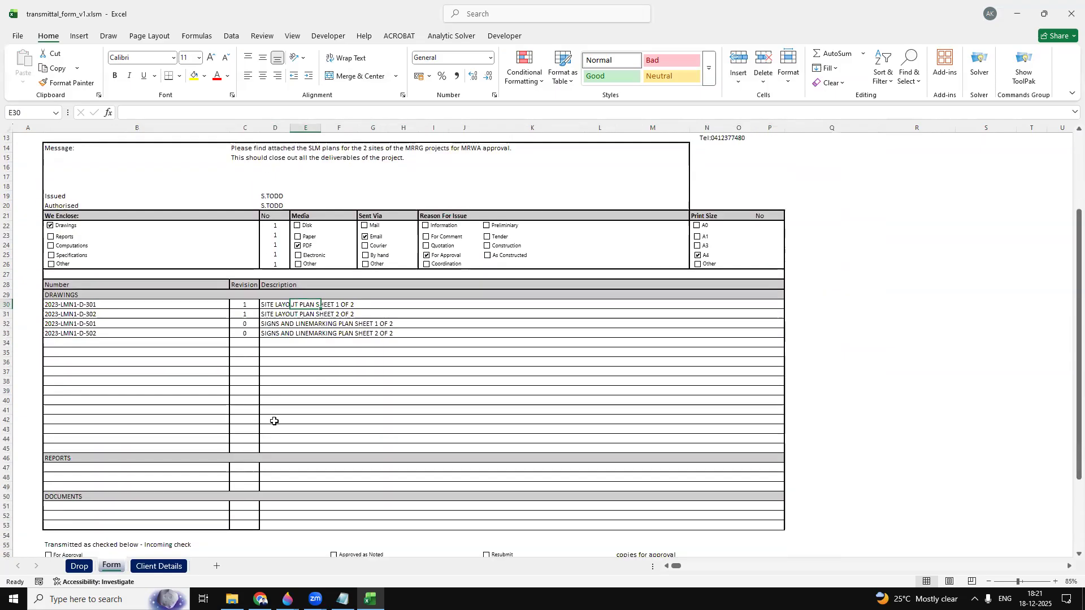
pyautogui.scroll(-3, 274, 422)
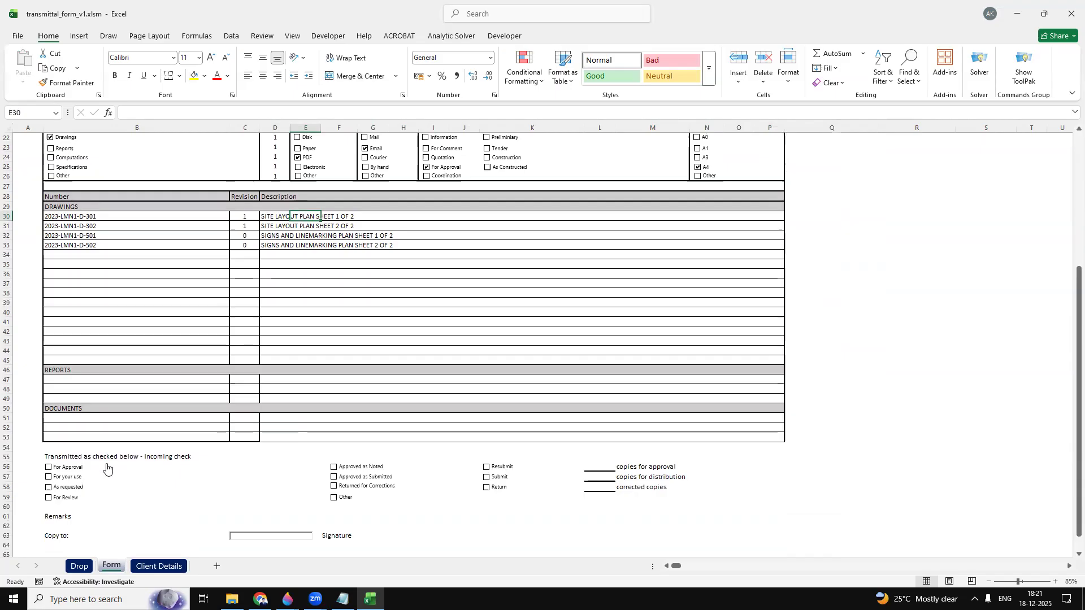
pyautogui.scroll(-1, 159, 475)
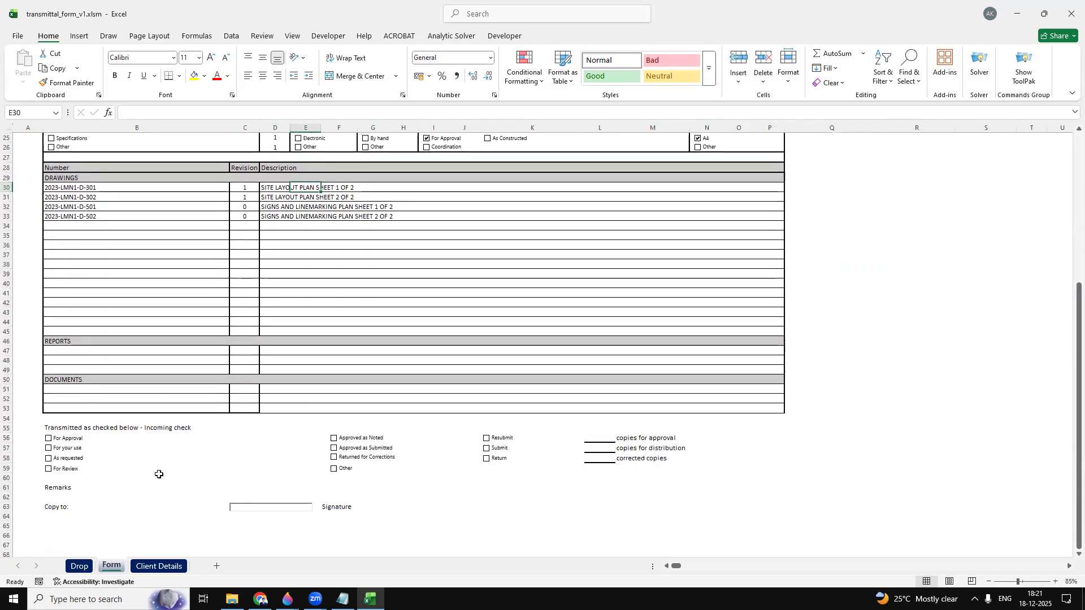
pyautogui.click(50, 441)
pyautogui.click(356, 439)
pyautogui.scroll(-3, 551, 504)
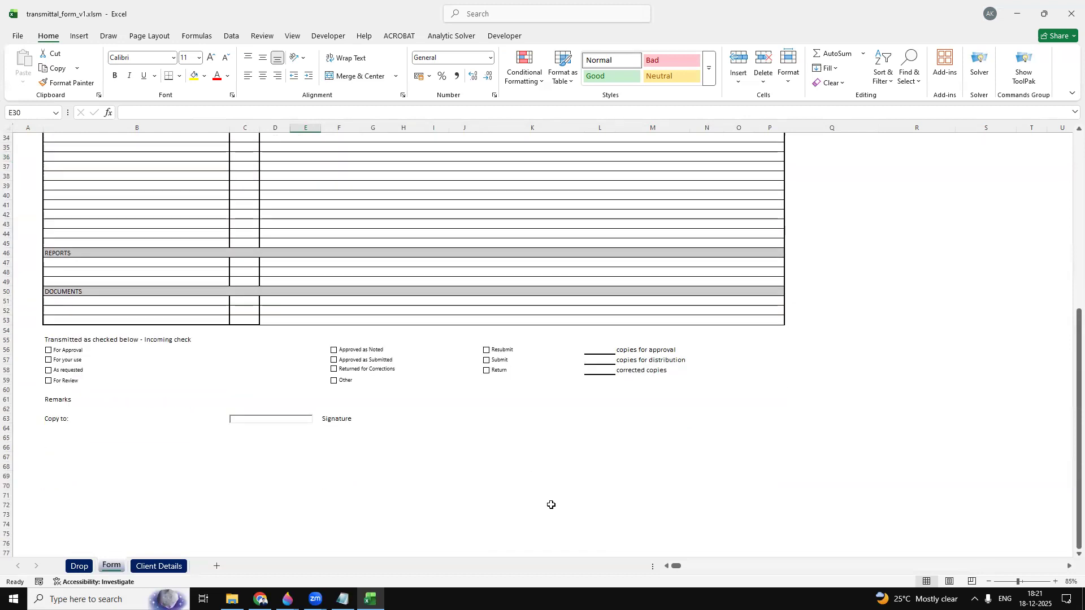
# Inspect the copies lines, the Copy to box and the Signature area at the end of the form.
pyautogui.click(604, 347)
pyautogui.press('Down')
pyautogui.press('Down')
pyautogui.press('Down')
pyautogui.press('Down')
pyautogui.press('Down')
pyautogui.press('Down')
pyautogui.press('Down')
pyautogui.press('Down')
pyautogui.press('Down')
pyautogui.press('Down')
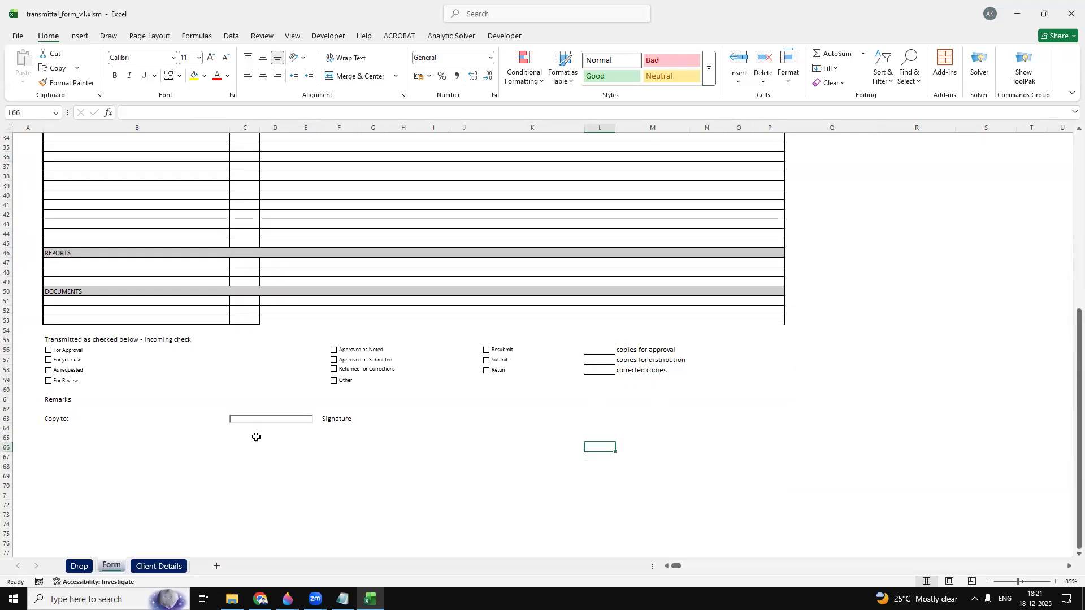
pyautogui.click(275, 413)
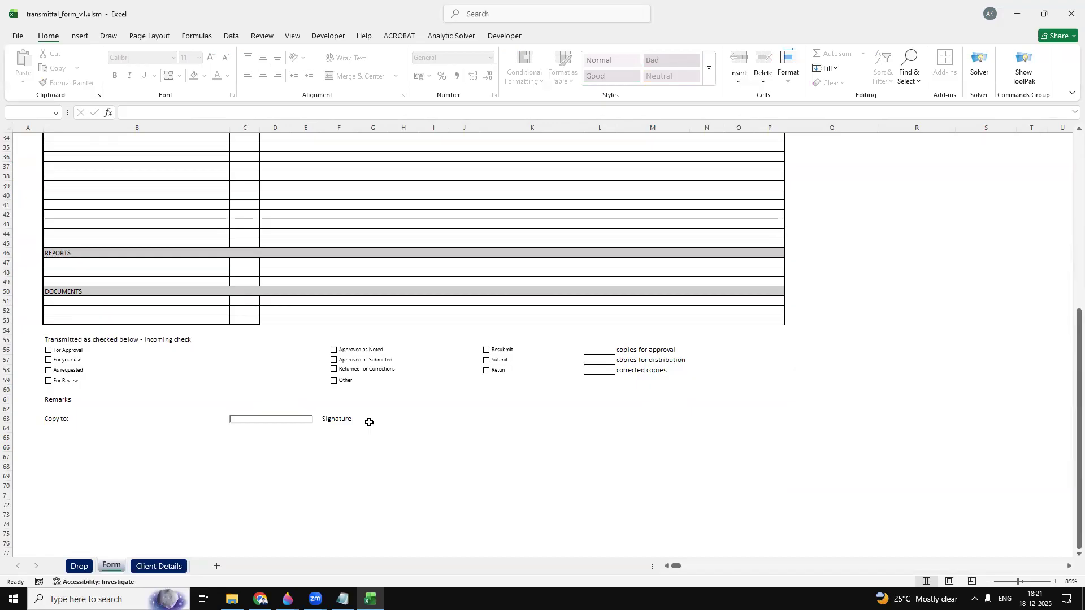
pyautogui.click(402, 437)
# Export the completed transmittal form as a PDF to the Desktop folder using the form's own Print function.
pyautogui.scroll(11, 422, 424)
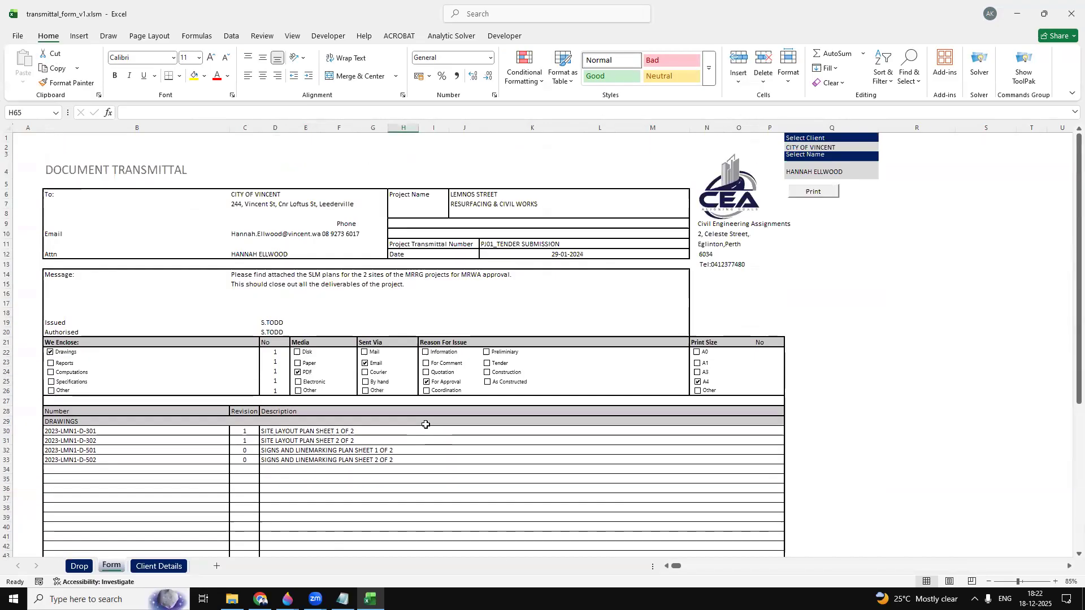
pyautogui.click(927, 263)
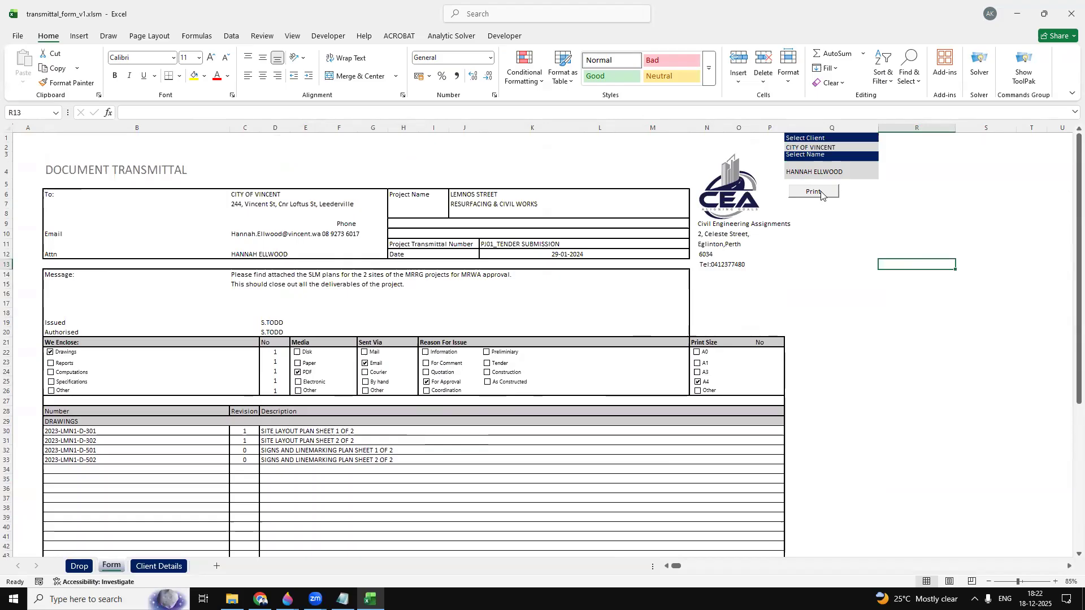
pyautogui.click(821, 194)
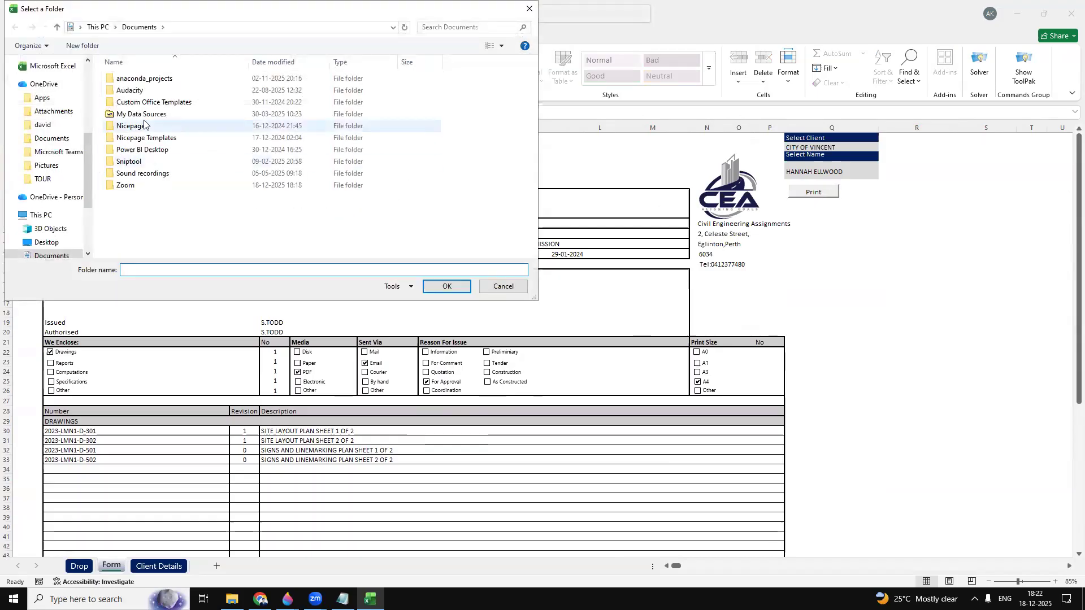
pyautogui.scroll(5, 64, 131)
pyautogui.click(46, 84)
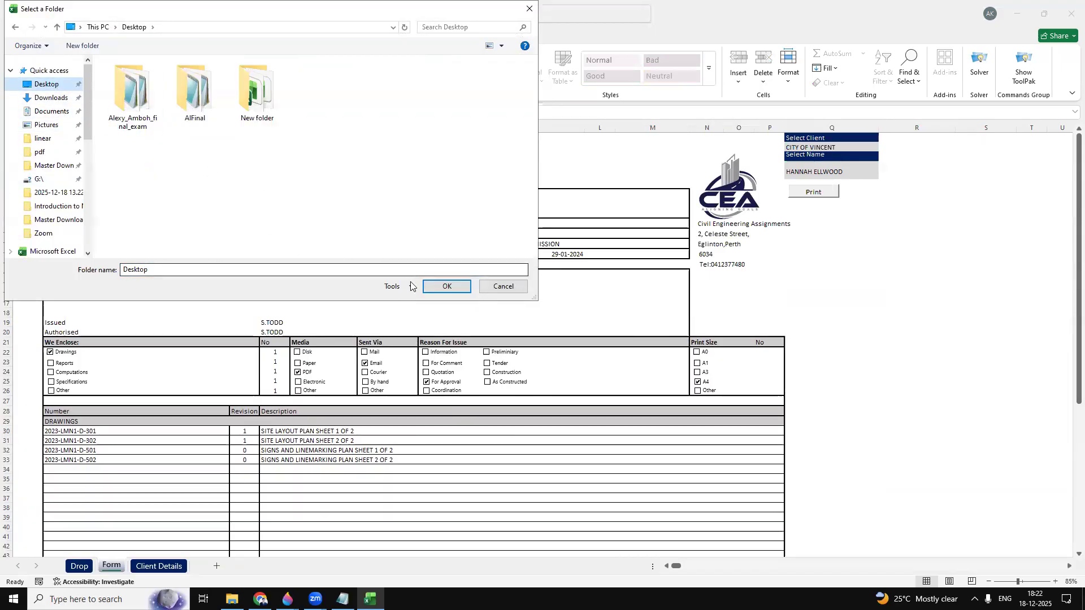
pyautogui.click(441, 286)
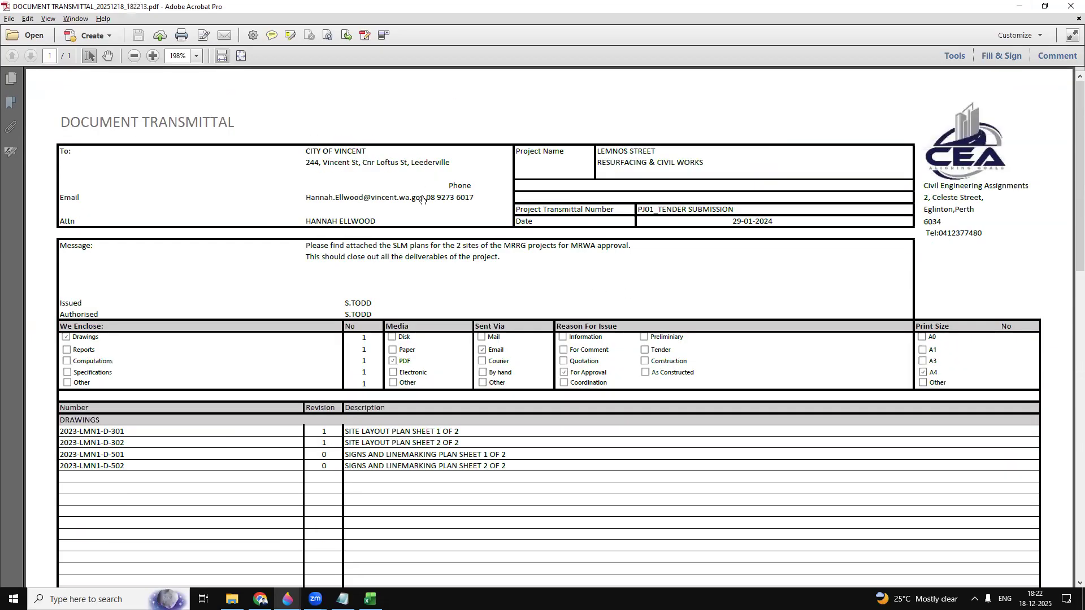
# Review the exported PDF transmittal from its header to the signature area, comparing it with the form in Excel.
pyautogui.scroll(-1, 423, 198)
pyautogui.scroll(-3, 662, 339)
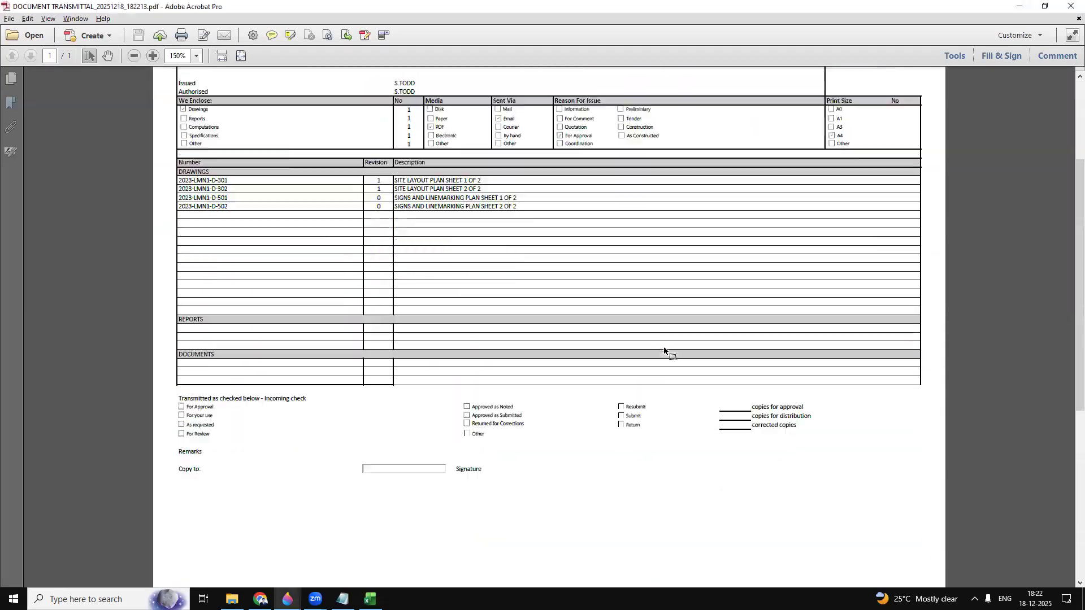
pyautogui.scroll(-4, 460, 469)
pyautogui.scroll(7, 460, 469)
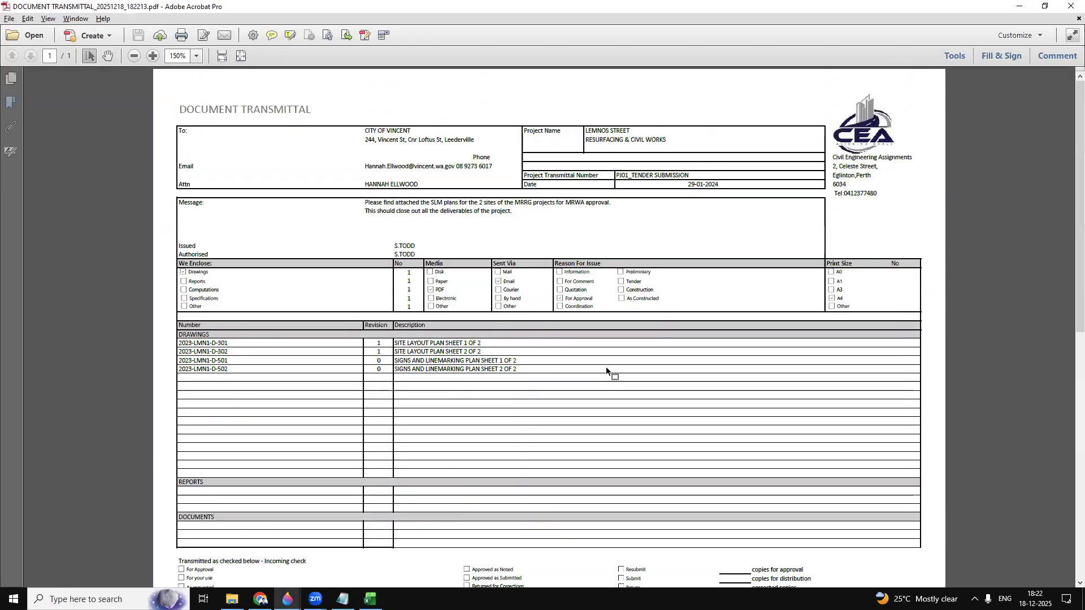
pyautogui.hotkey('alt', 'Tab')
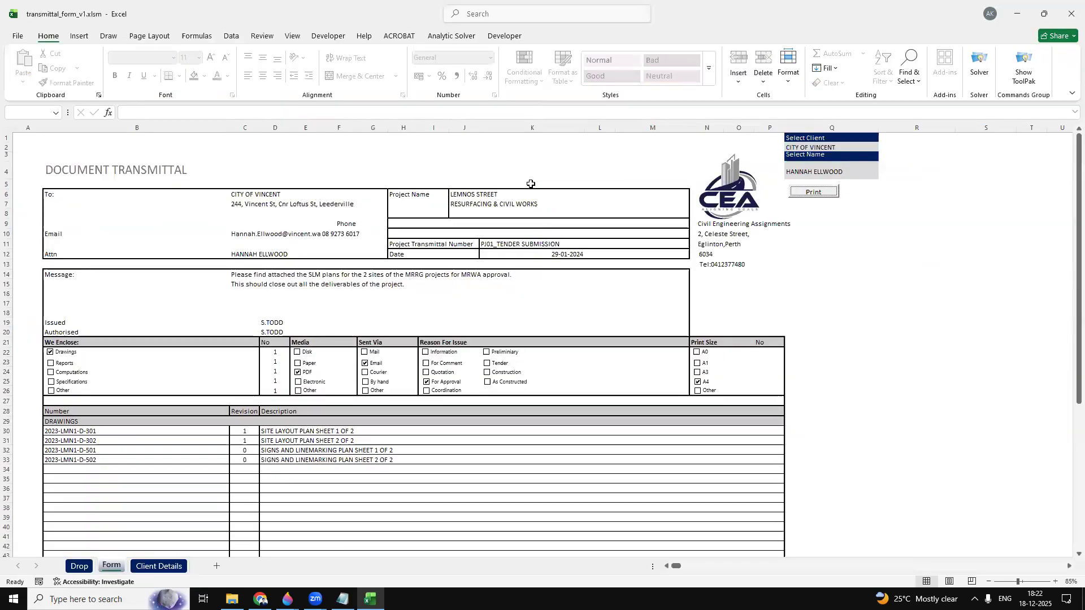
pyautogui.hotkey('alt', 'Tab')
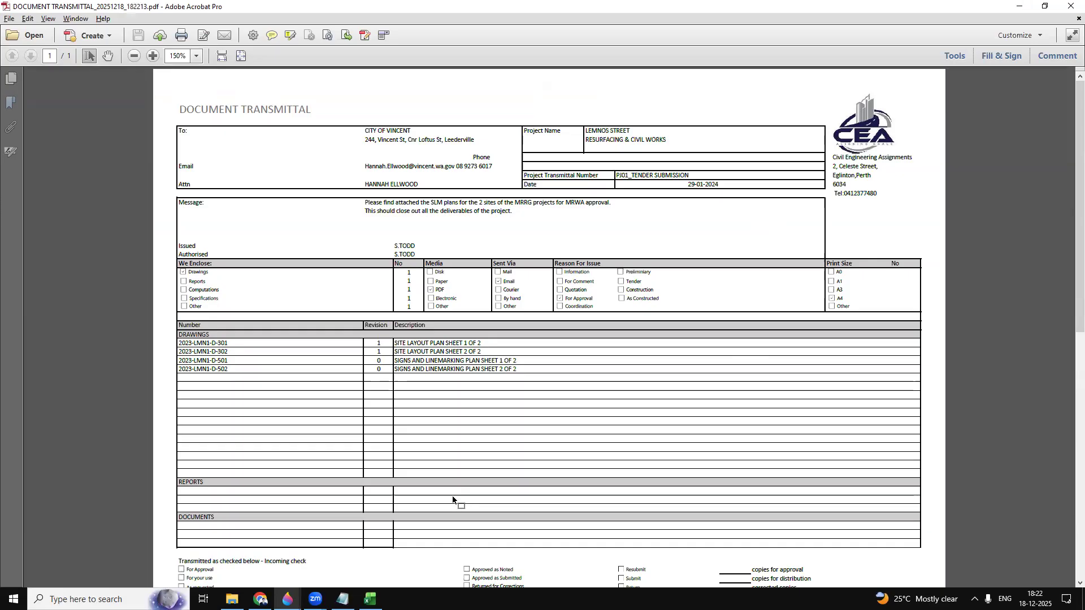
pyautogui.scroll(-2, 453, 499)
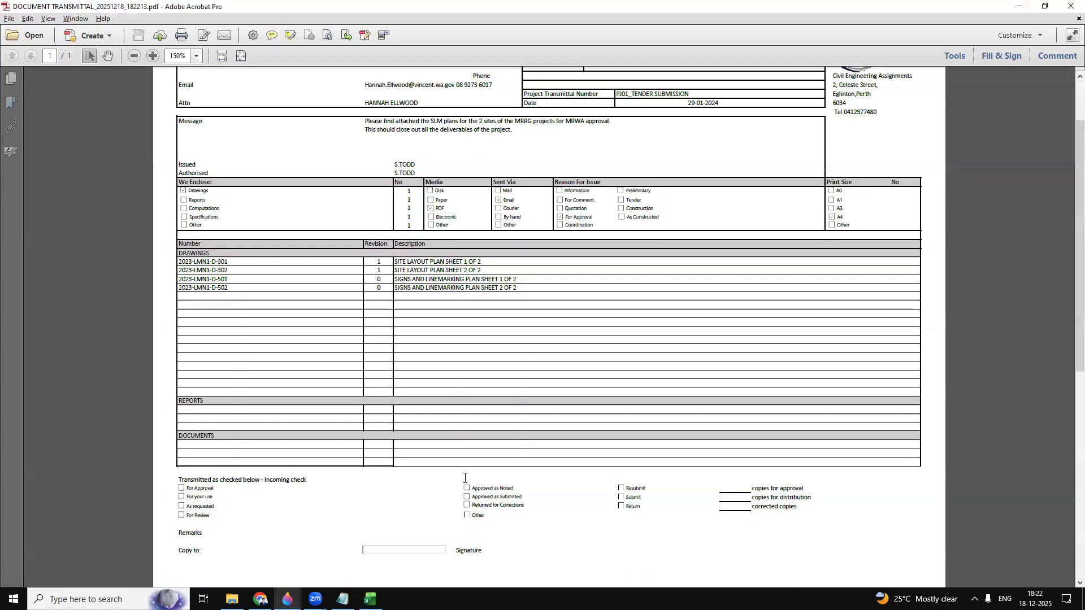
pyautogui.scroll(2, 465, 481)
pyautogui.scroll(-2, 418, 351)
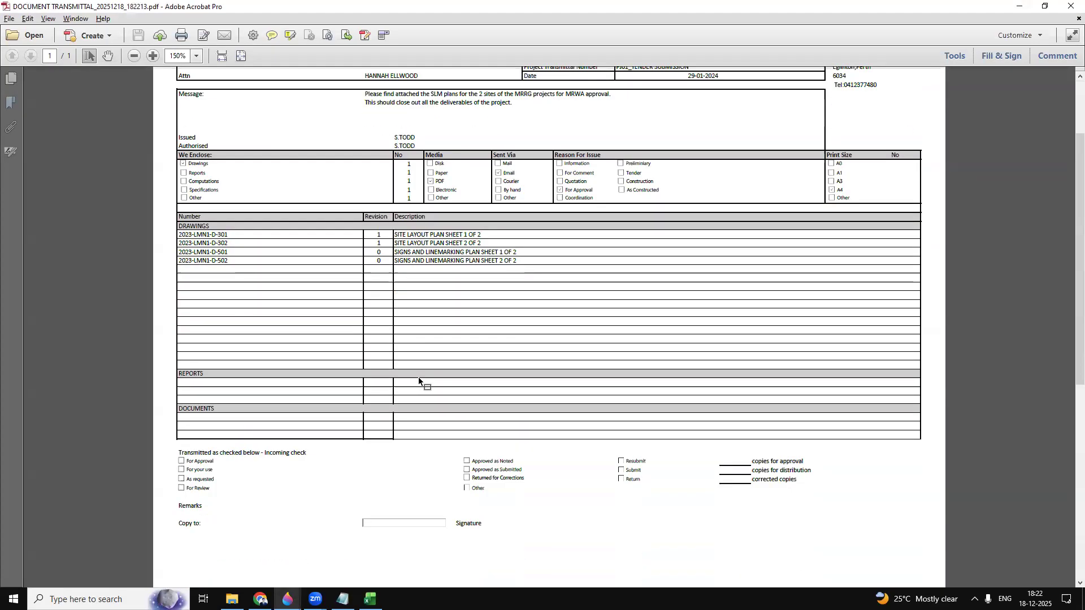
# Switch back to the Excel workbook and look over the form's enclosure options and drawings list.
pyautogui.hotkey('alt', 'Tab')
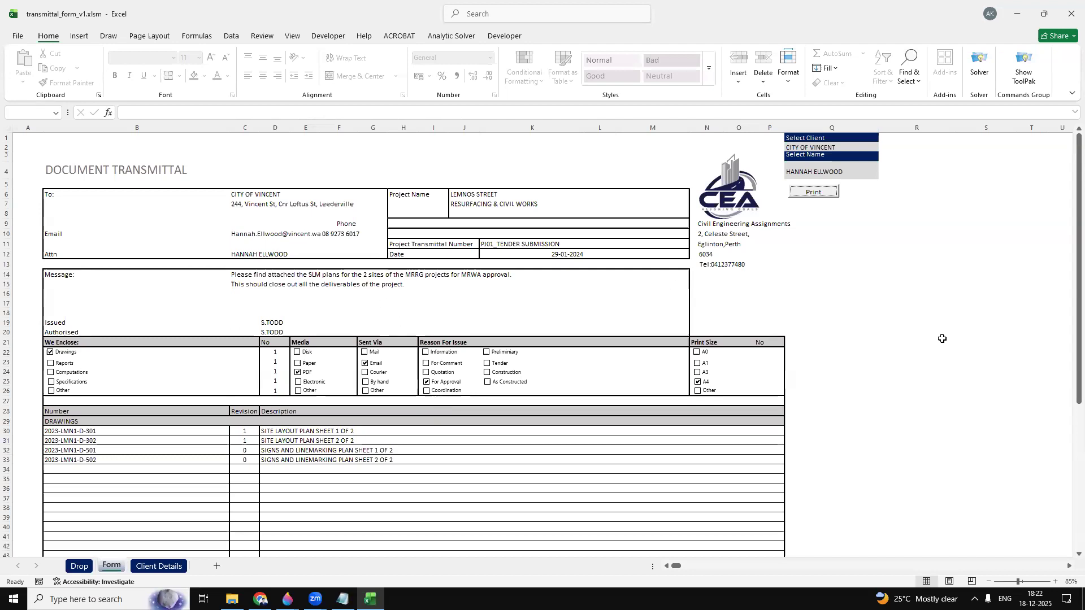
pyautogui.click(837, 304)
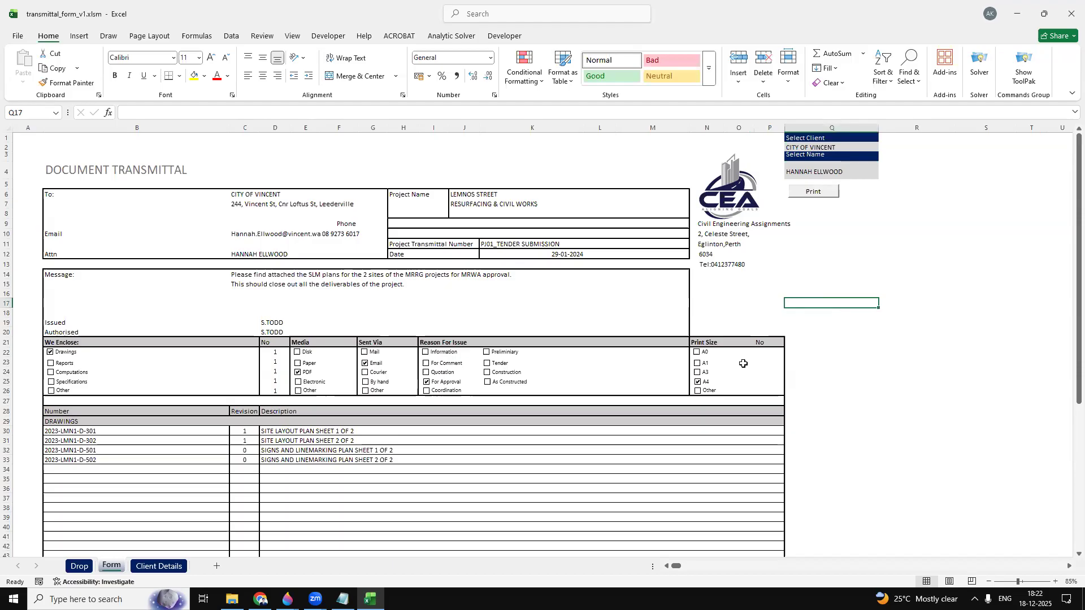
pyautogui.scroll(-3, 744, 364)
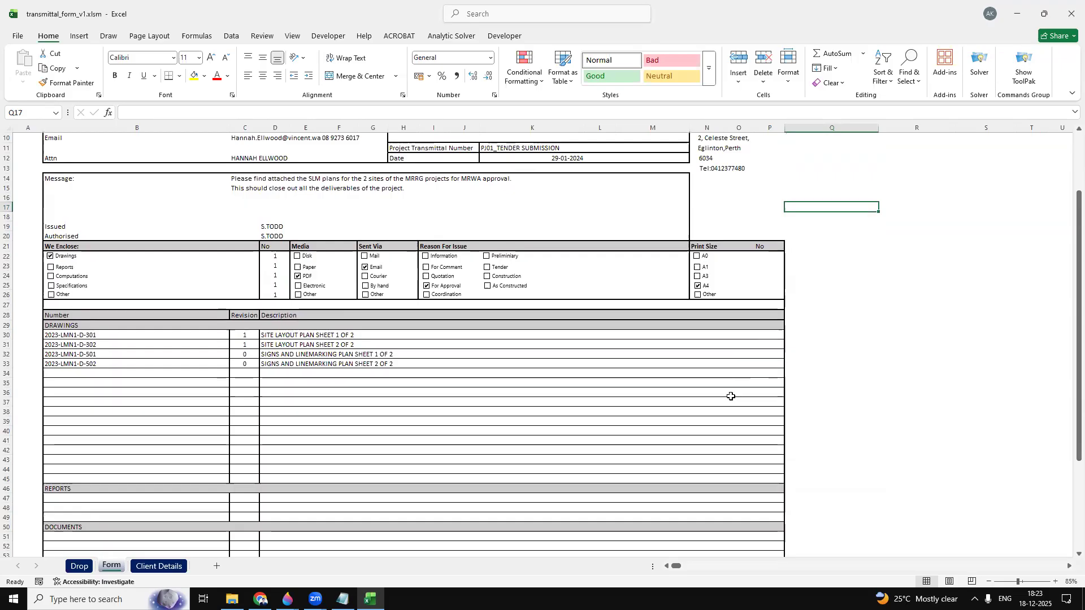
pyautogui.scroll(3, 731, 396)
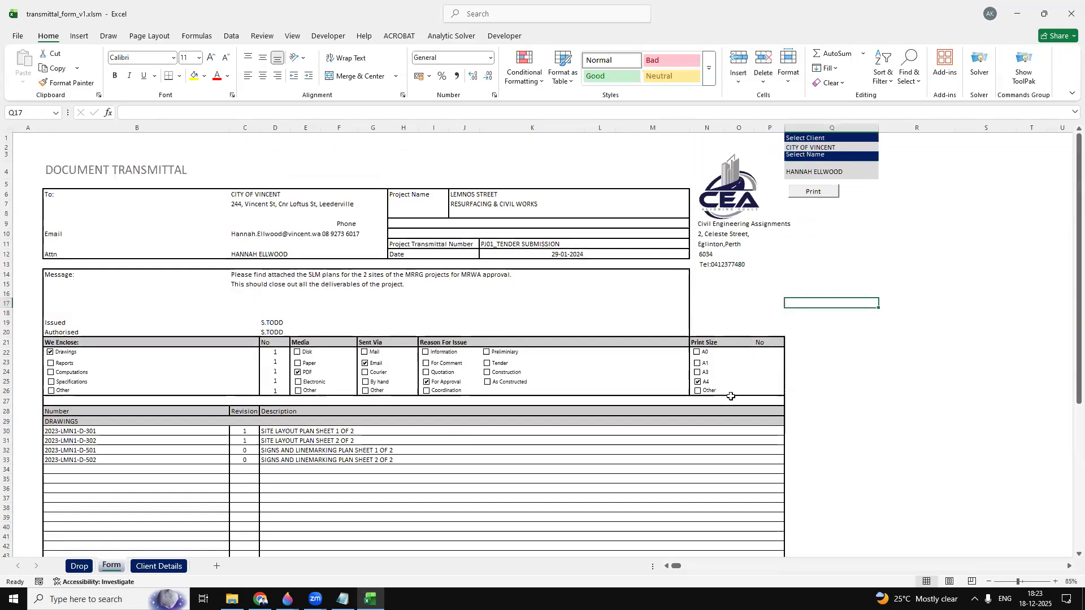